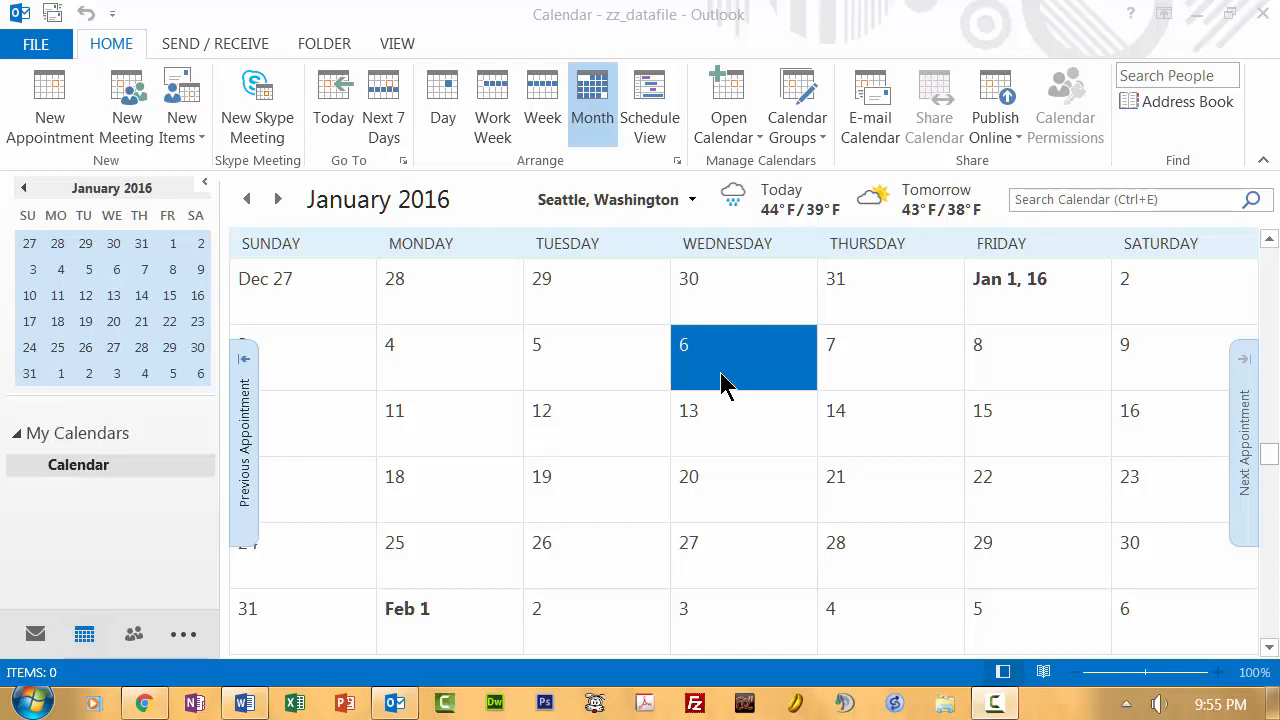
# - Start a new appointment with the subject 'BT293 Weekly Computer Lab Meeting'
pyautogui.click(57, 112)
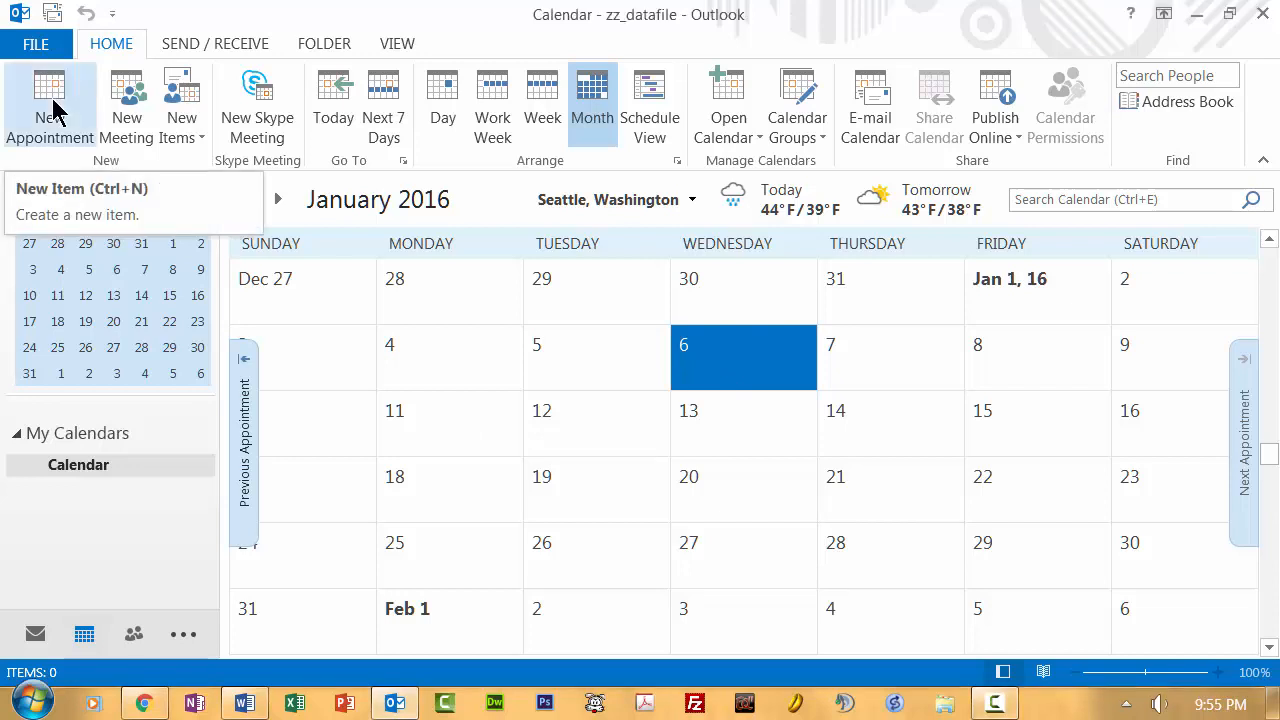
pyautogui.click(55, 112)
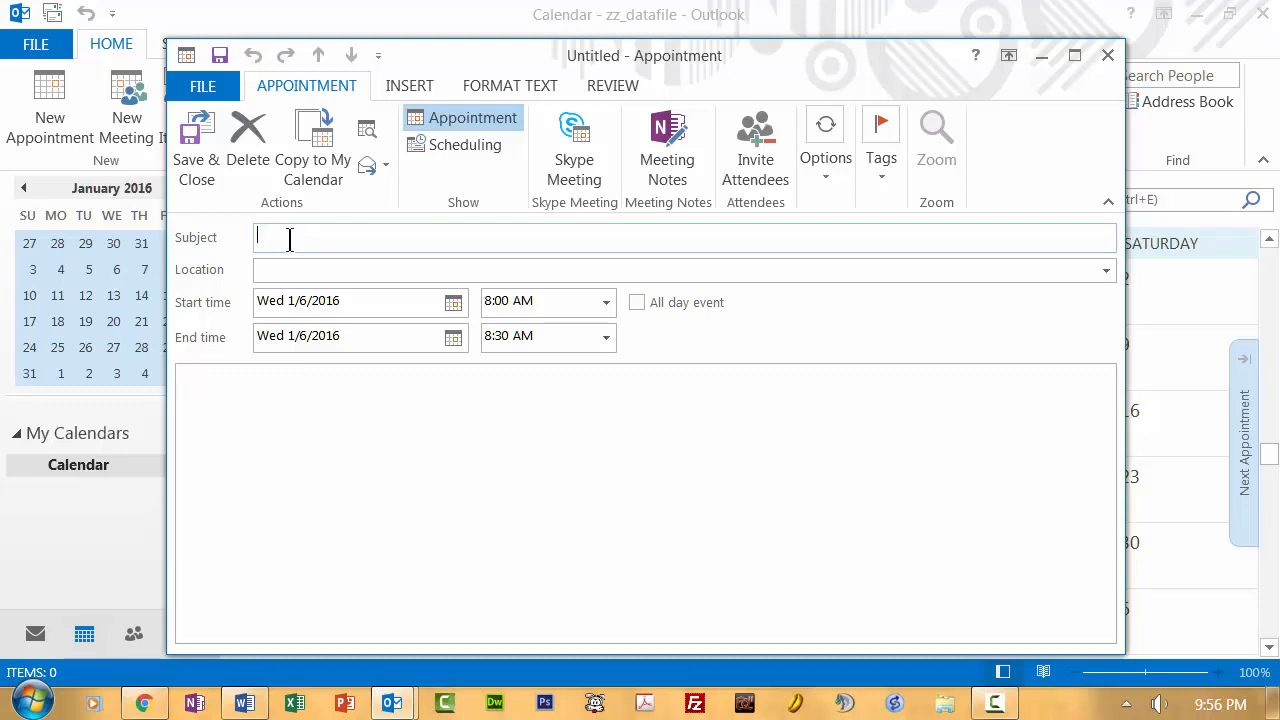
pyautogui.write('BT293 Weekly Computer Lab Mee')
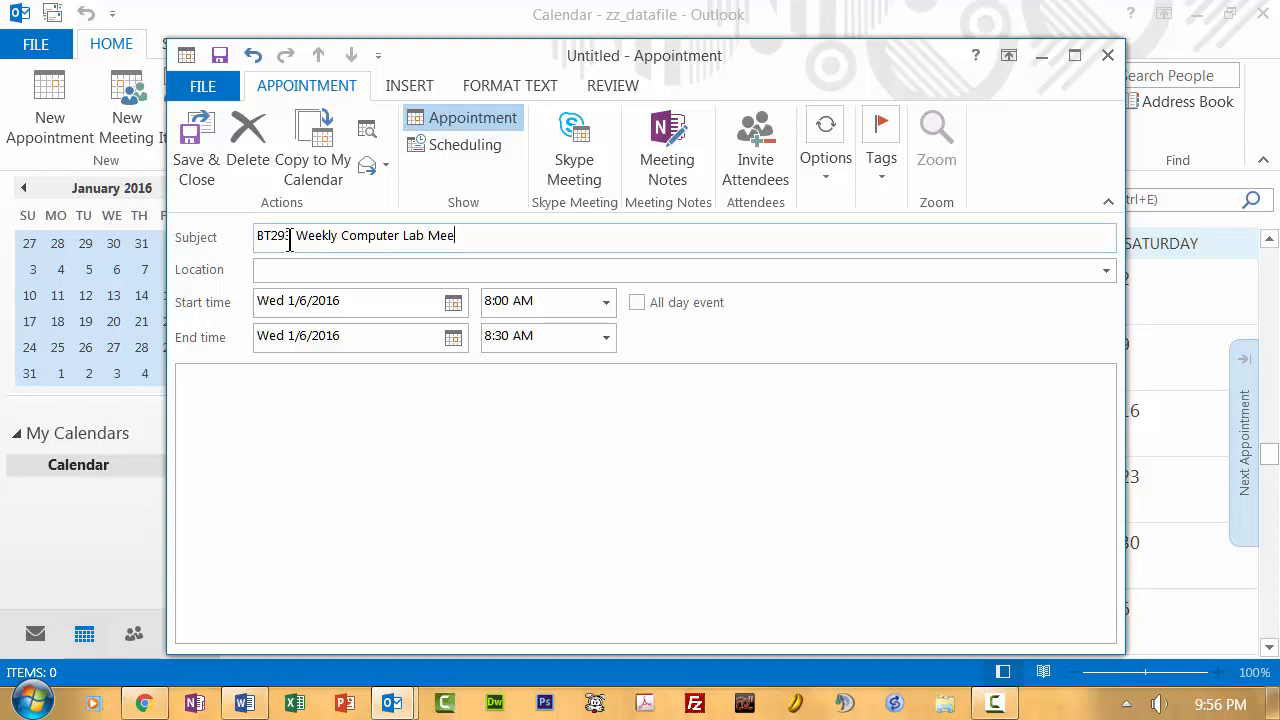
pyautogui.write('ting')
# - Set the location to SCC Room 1302 and the start to 1:30 PM on Wed 1/6/2016
pyautogui.click(276, 271)
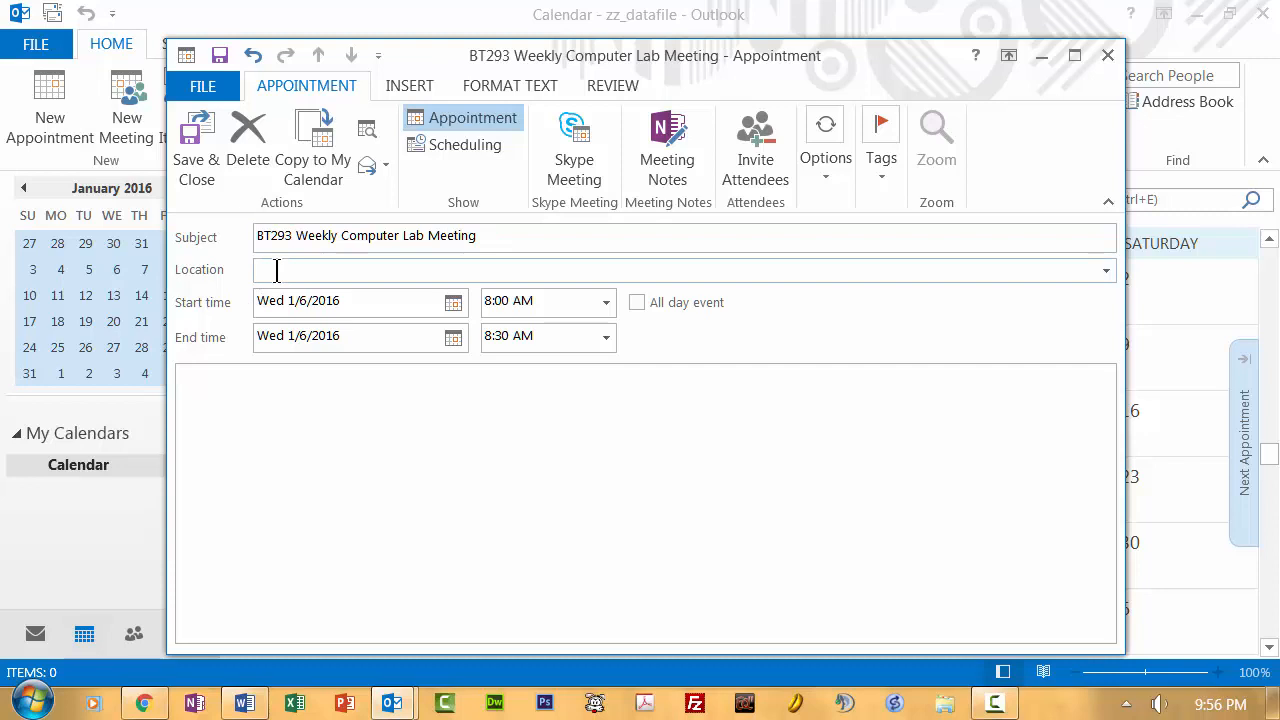
pyautogui.write('SCC Room 1302')
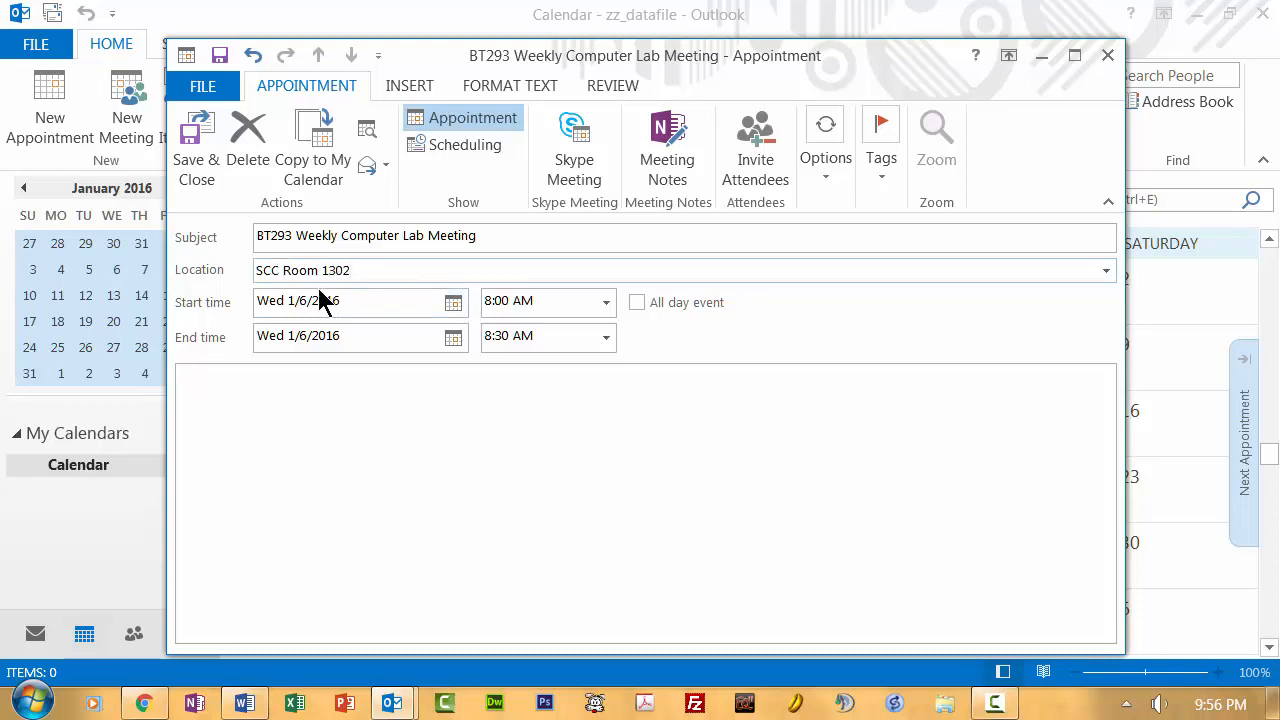
pyautogui.click(453, 306)
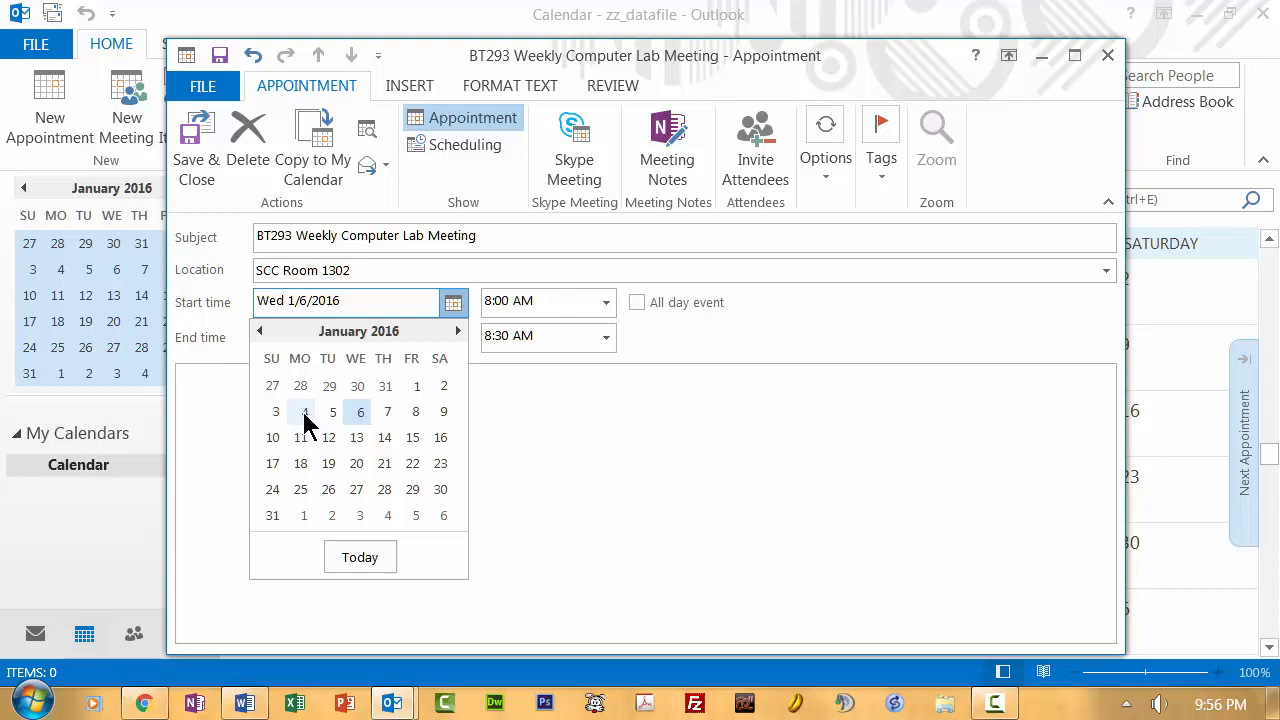
pyautogui.click(361, 413)
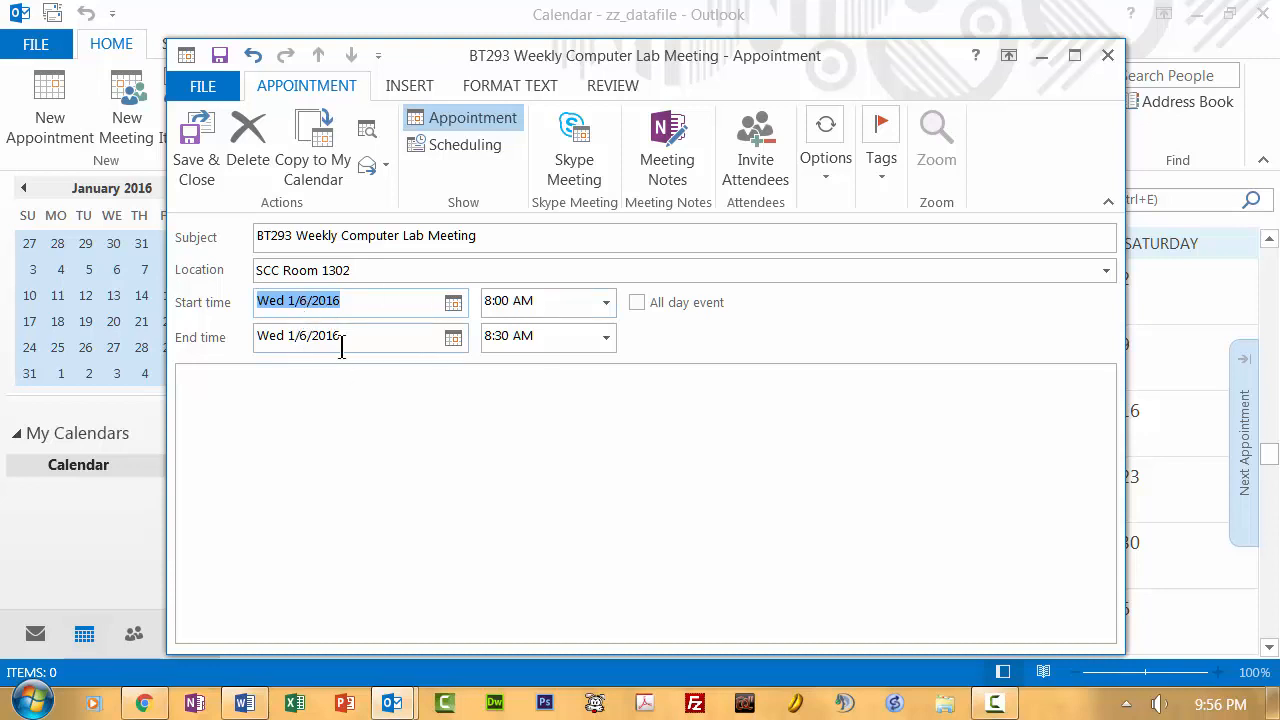
pyautogui.click(607, 305)
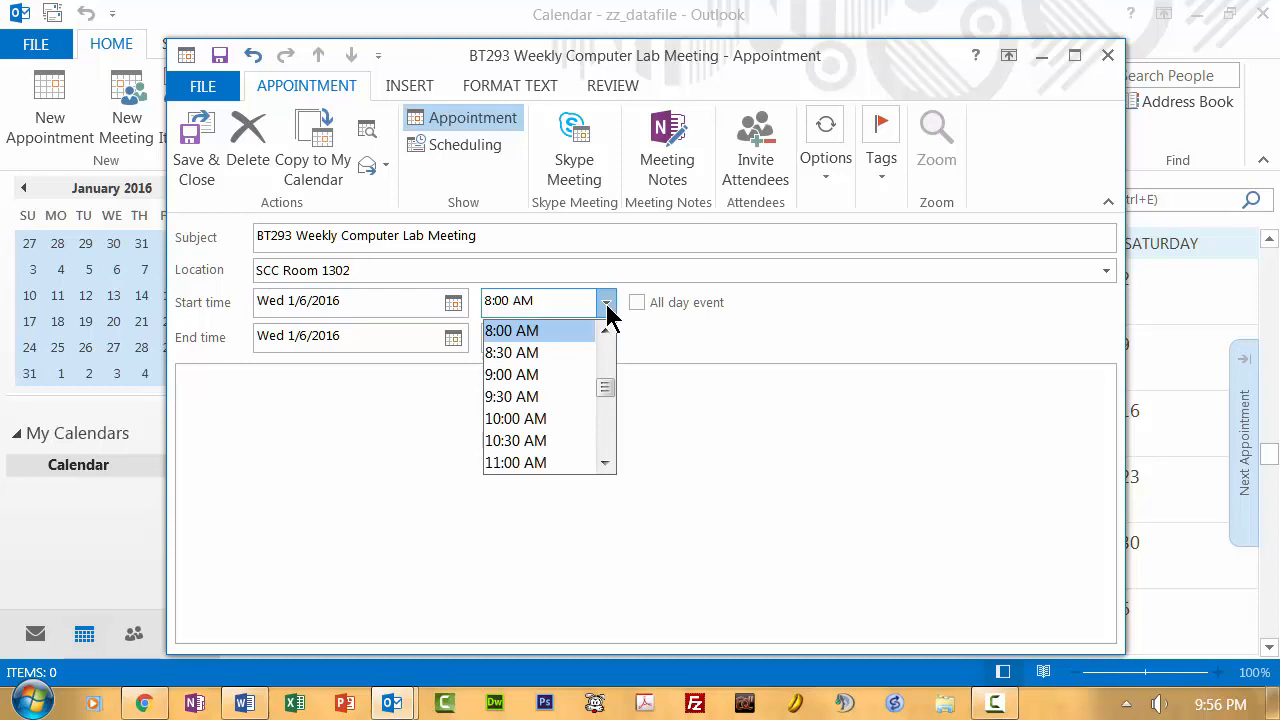
pyautogui.click(612, 452)
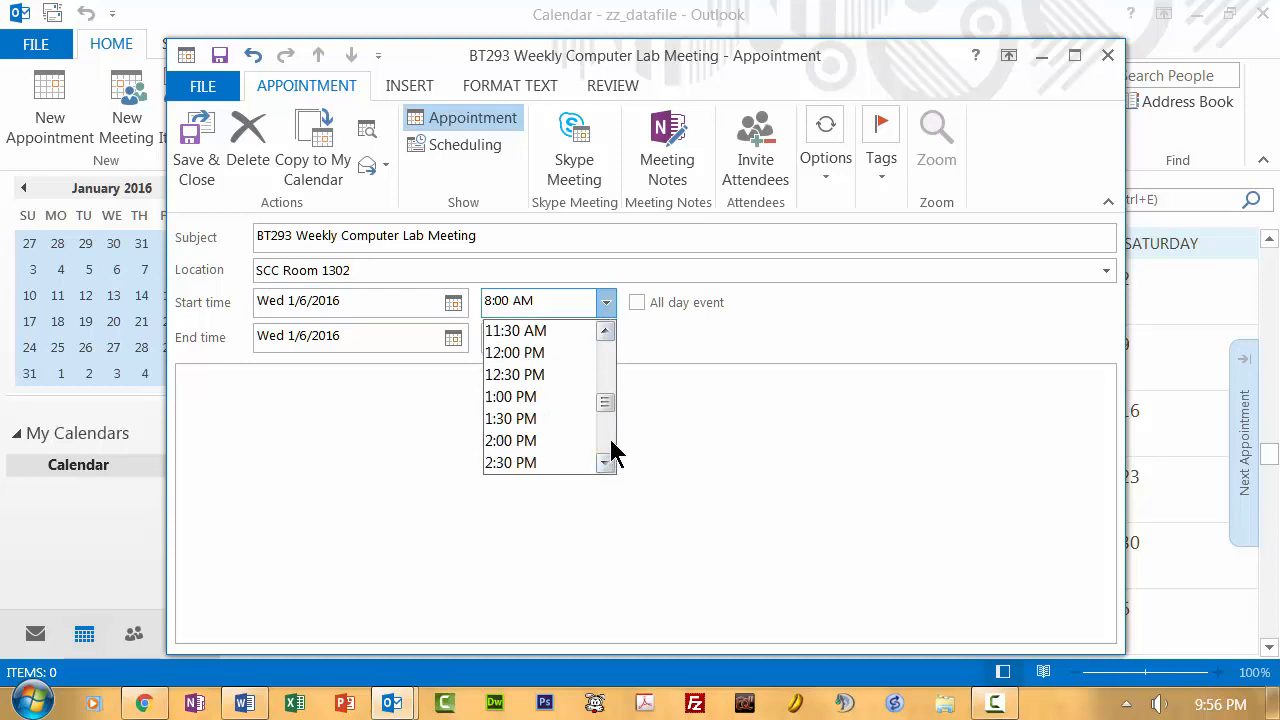
pyautogui.click(531, 419)
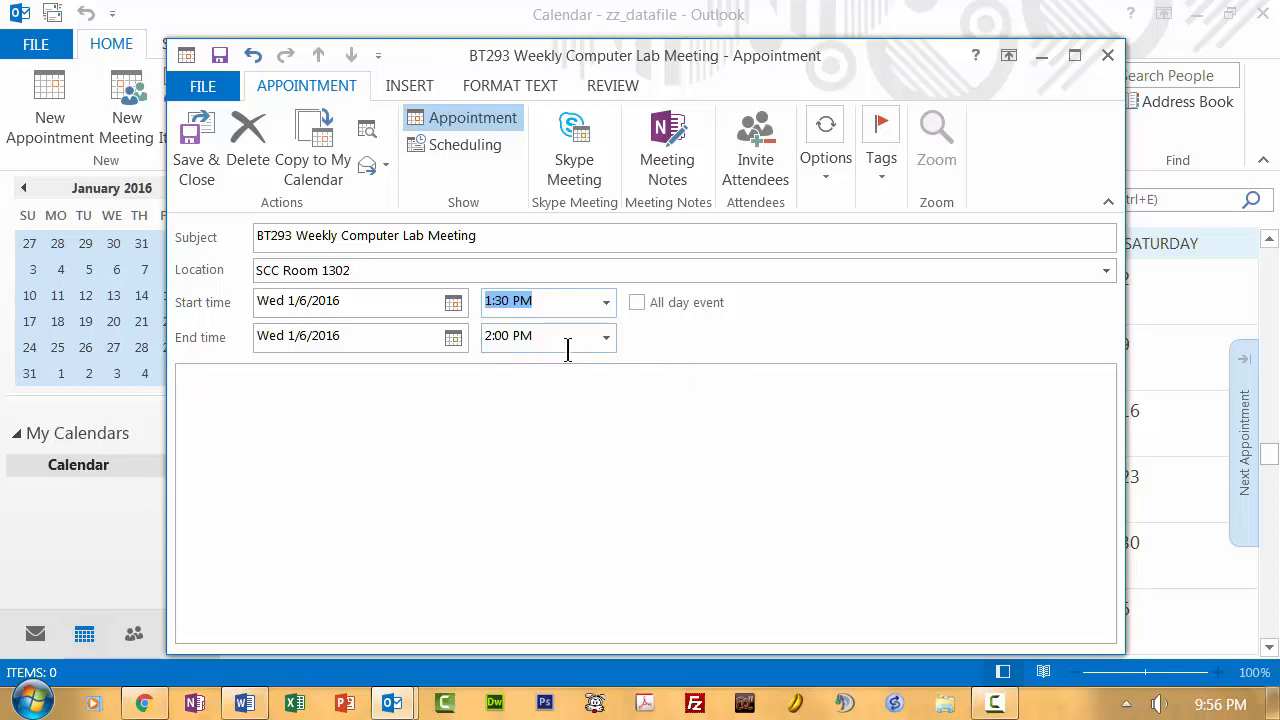
# - Keep Show As on Busy and set the reminder to 30 minutes
pyautogui.click(823, 178)
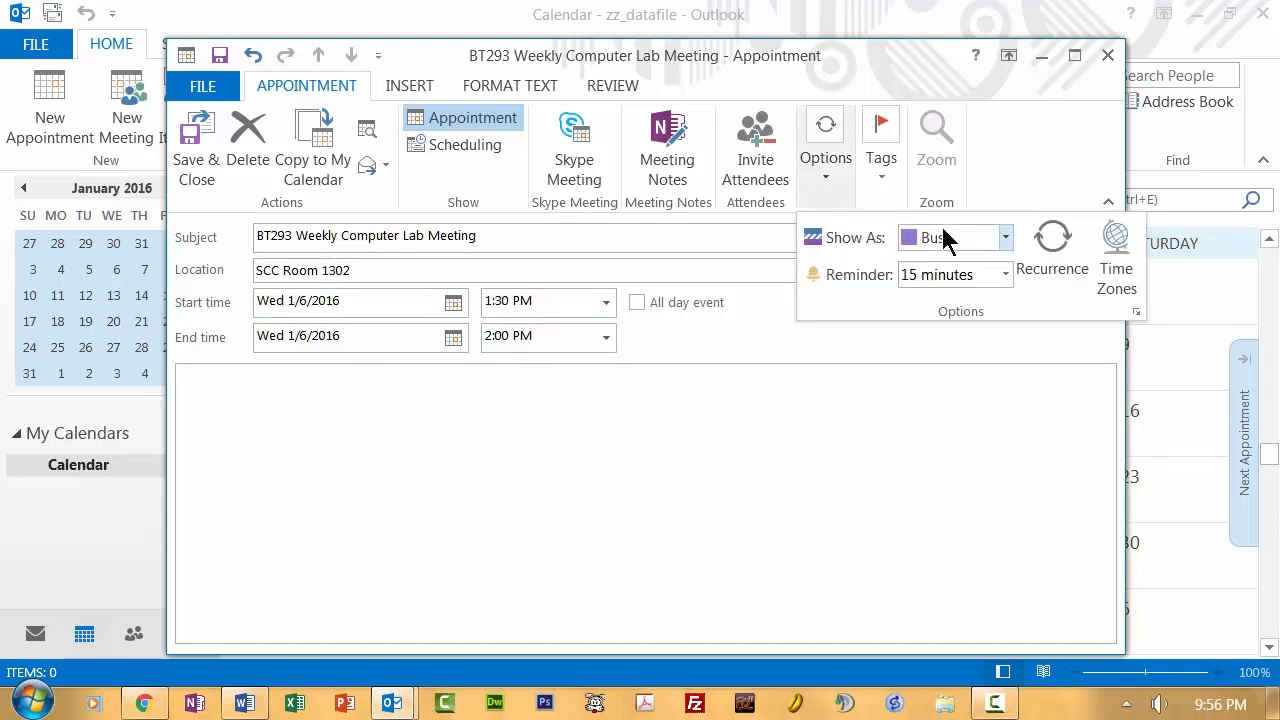
pyautogui.click(1005, 238)
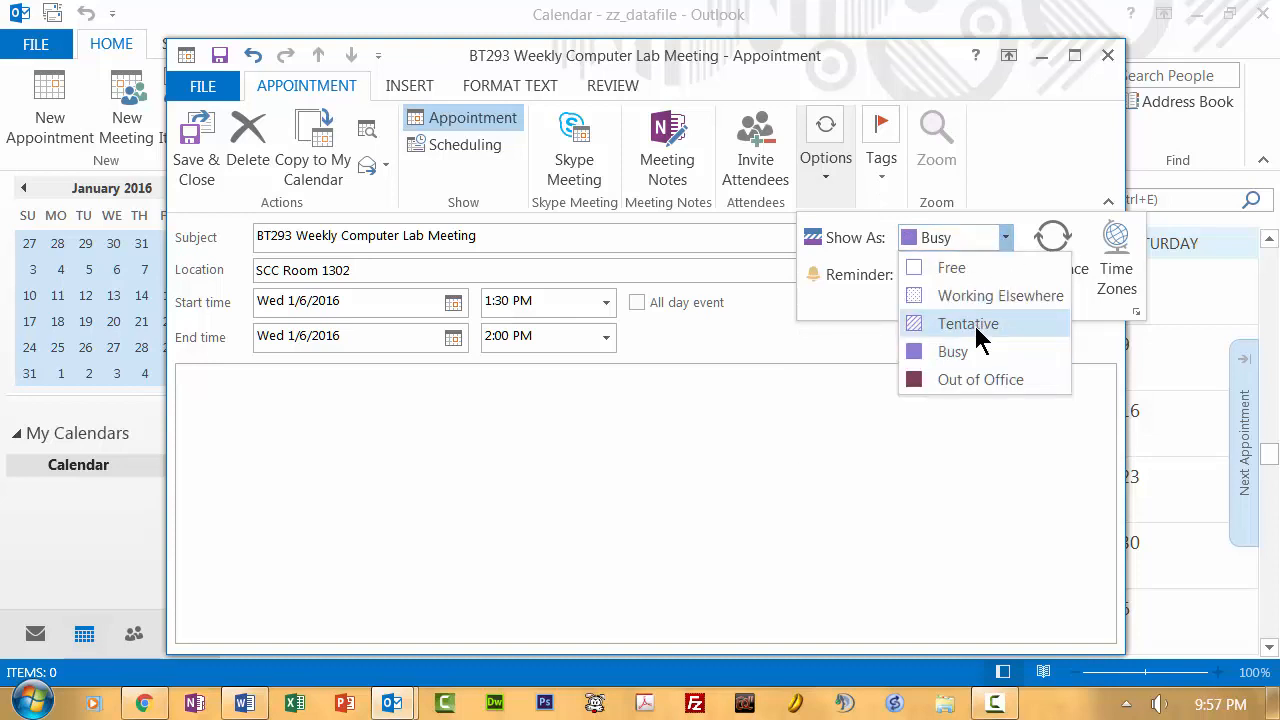
pyautogui.click(968, 352)
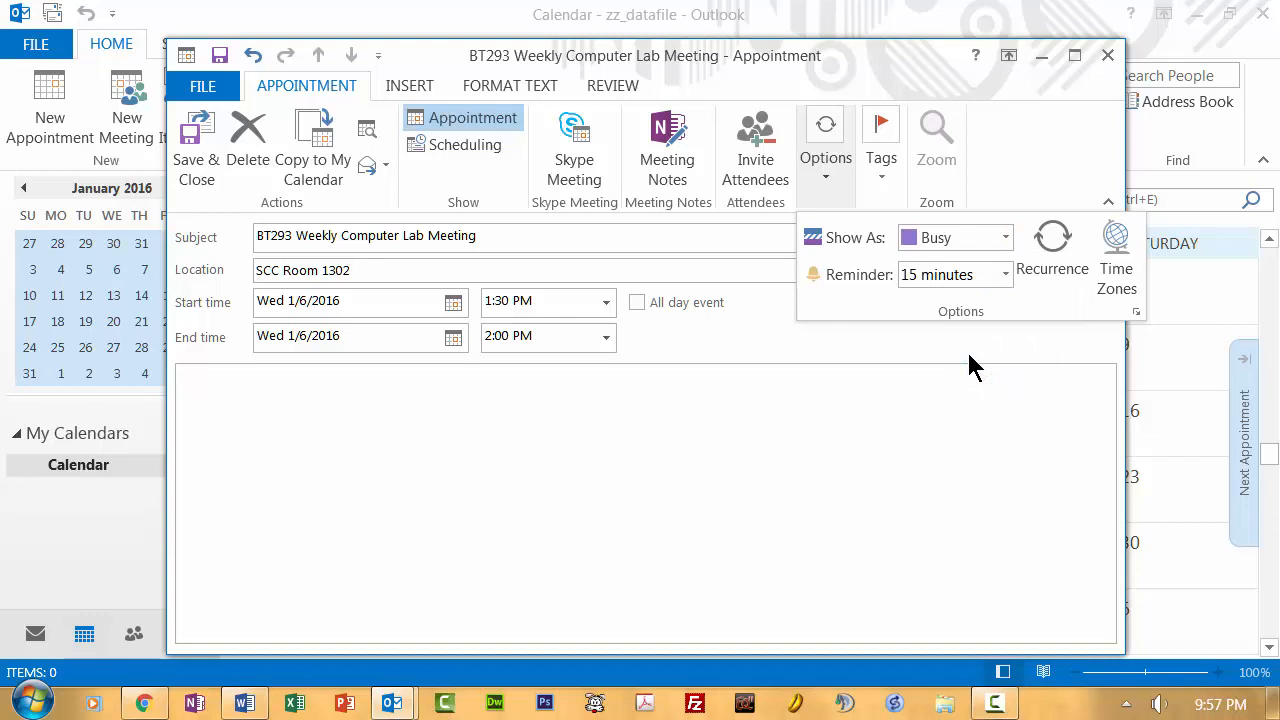
pyautogui.click(1006, 271)
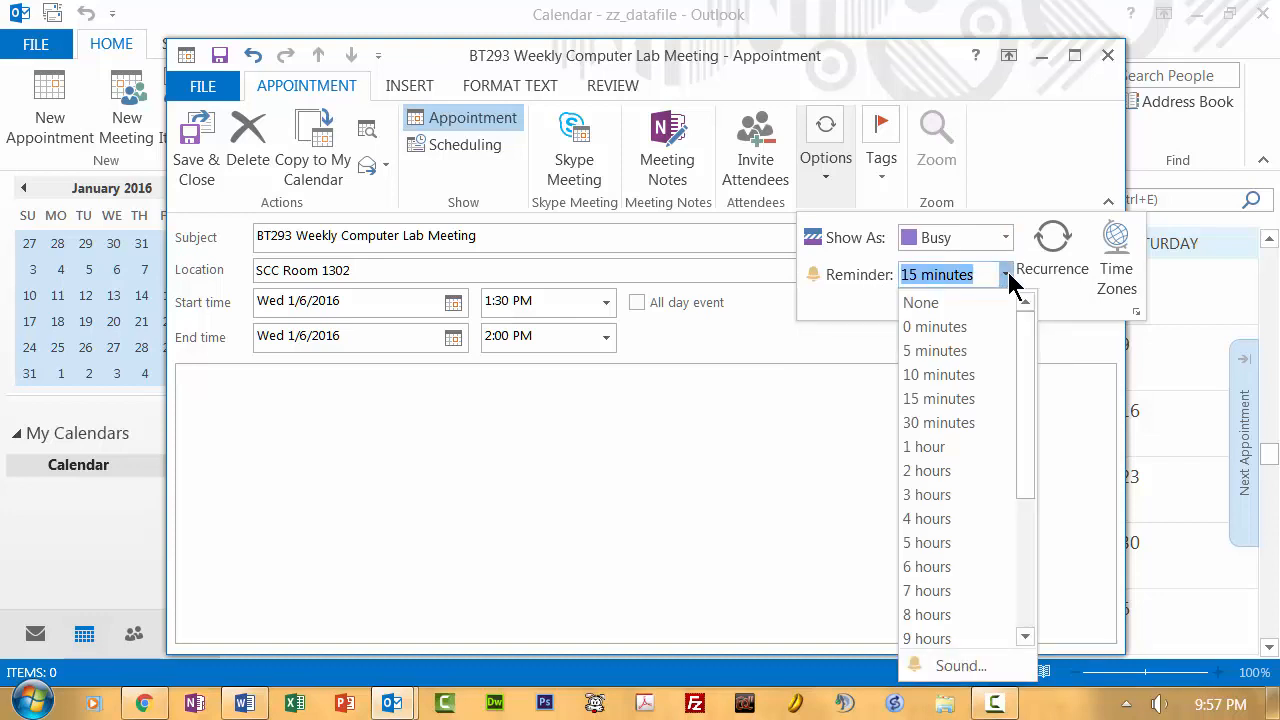
pyautogui.click(939, 422)
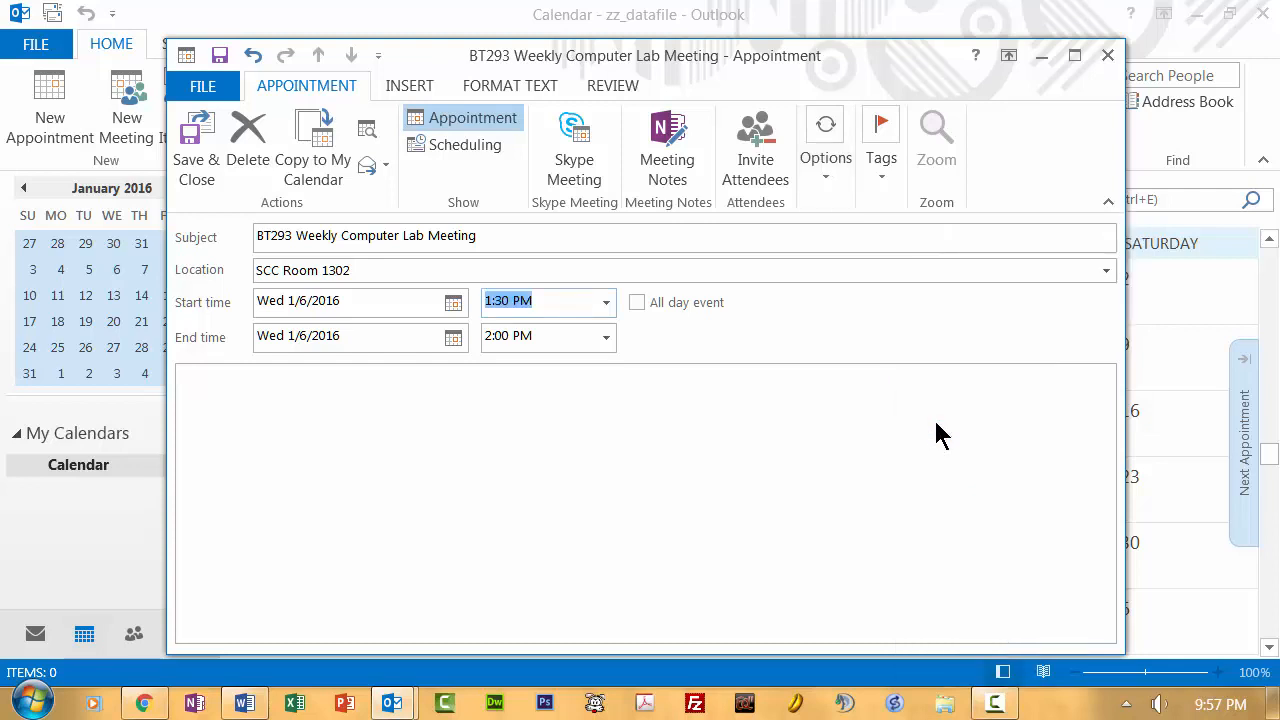
pyautogui.click(823, 178)
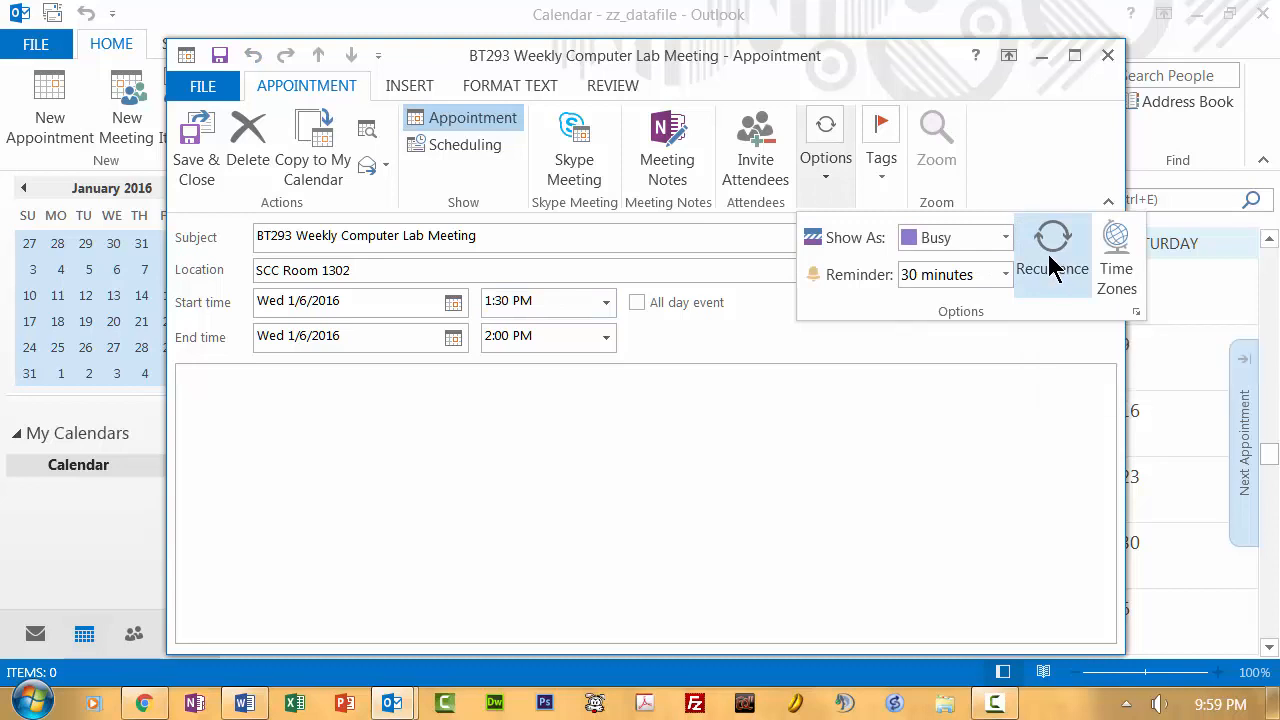
# - Make it recur every Wednesday, 1:20–1:50 PM, from 1/6/2016 ending by 2/17/2016
pyautogui.click(1048, 255)
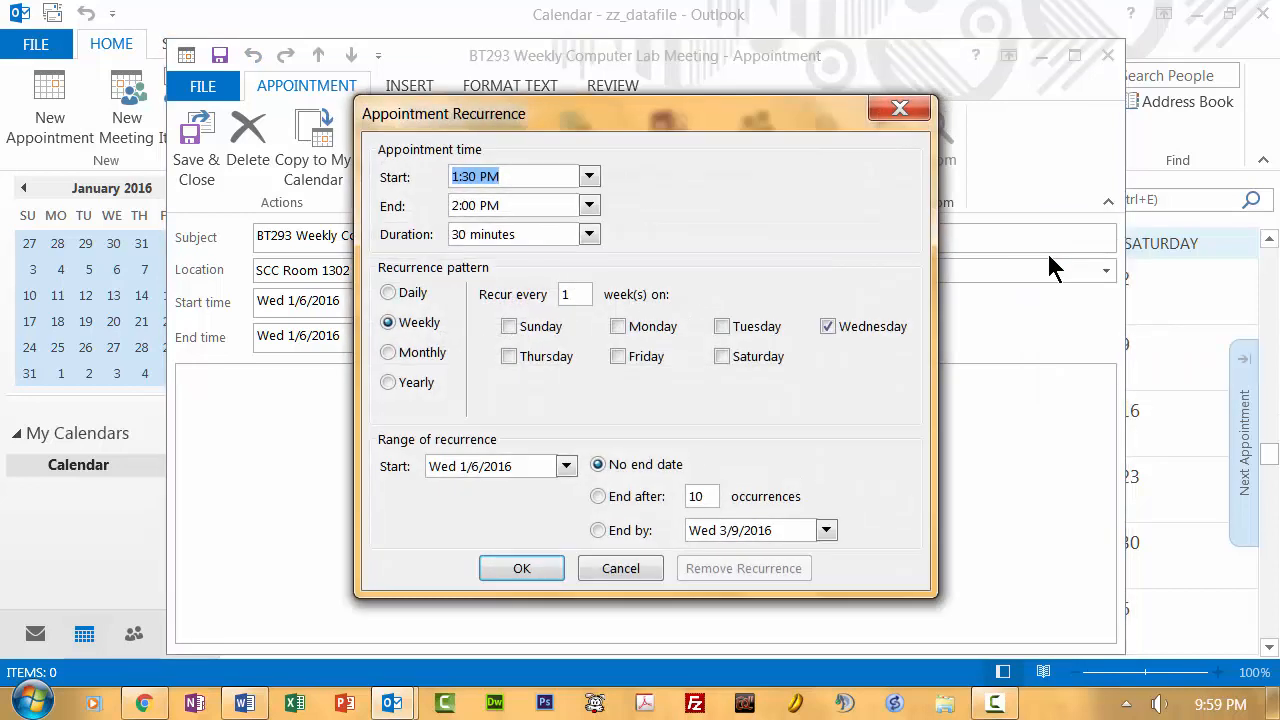
pyautogui.click(467, 178)
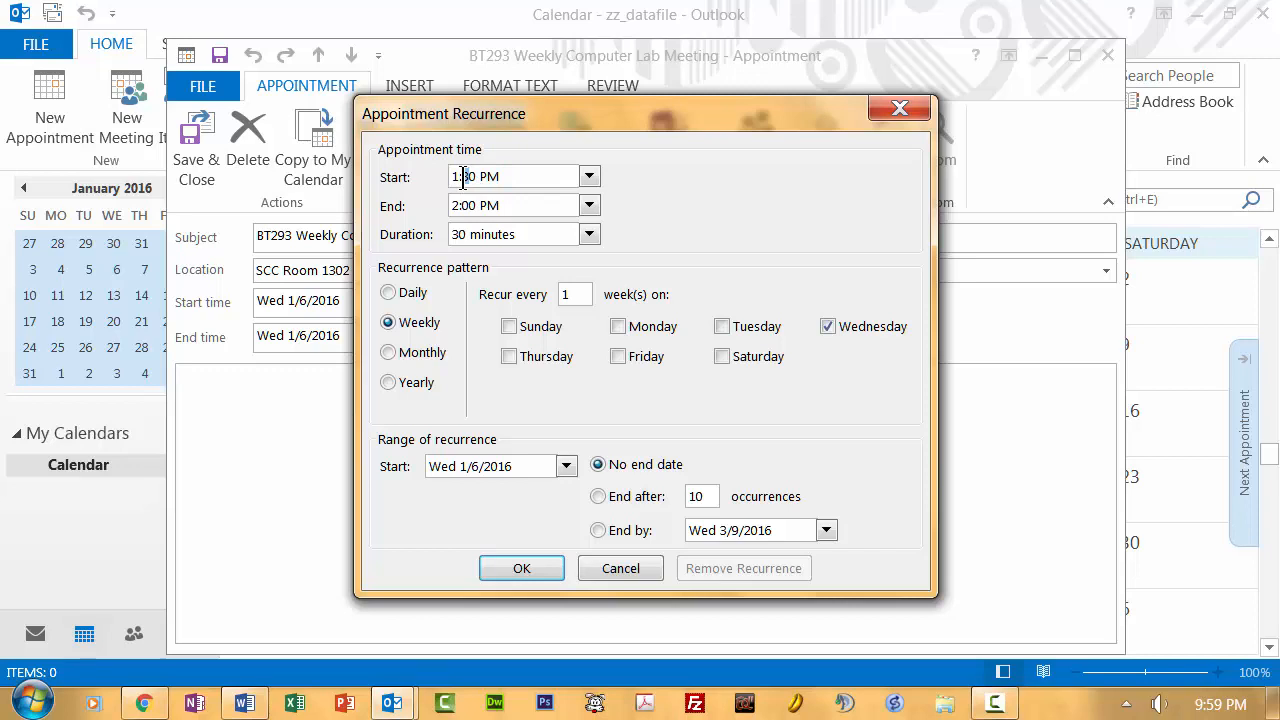
pyautogui.press('BackSpace')
pyautogui.write('2')
pyautogui.click(598, 531)
pyautogui.click(826, 531)
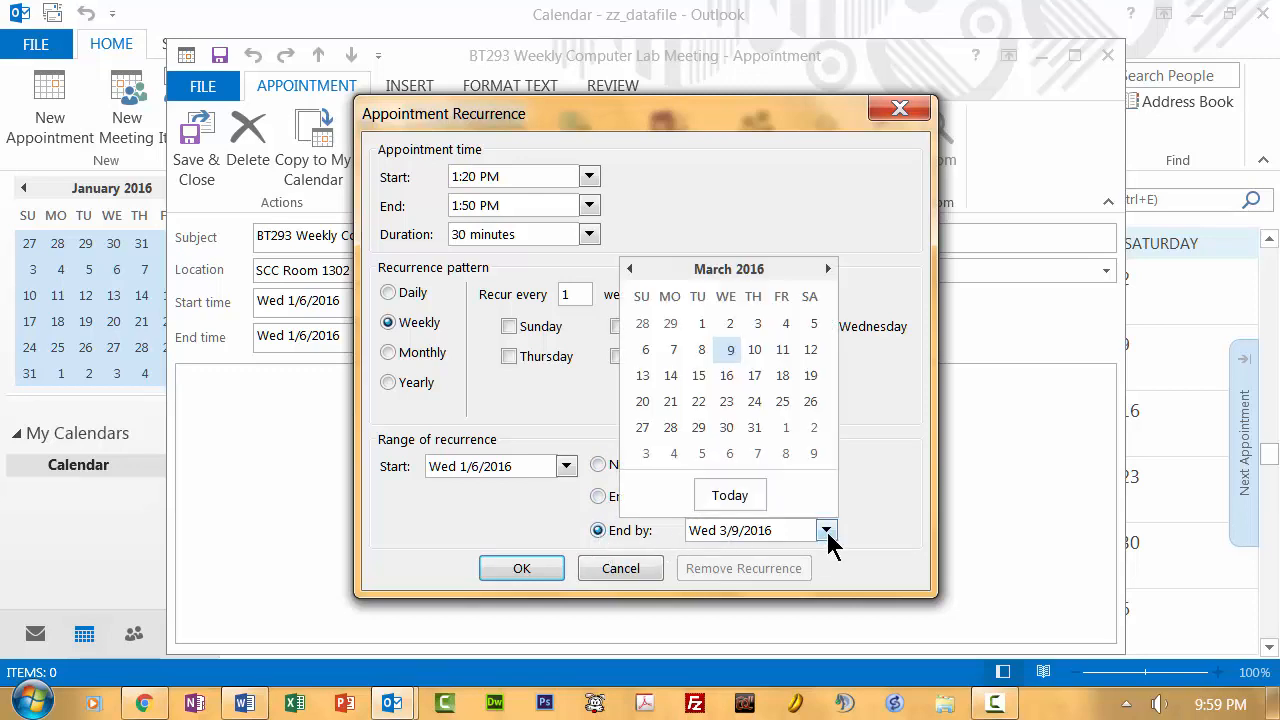
pyautogui.click(631, 269)
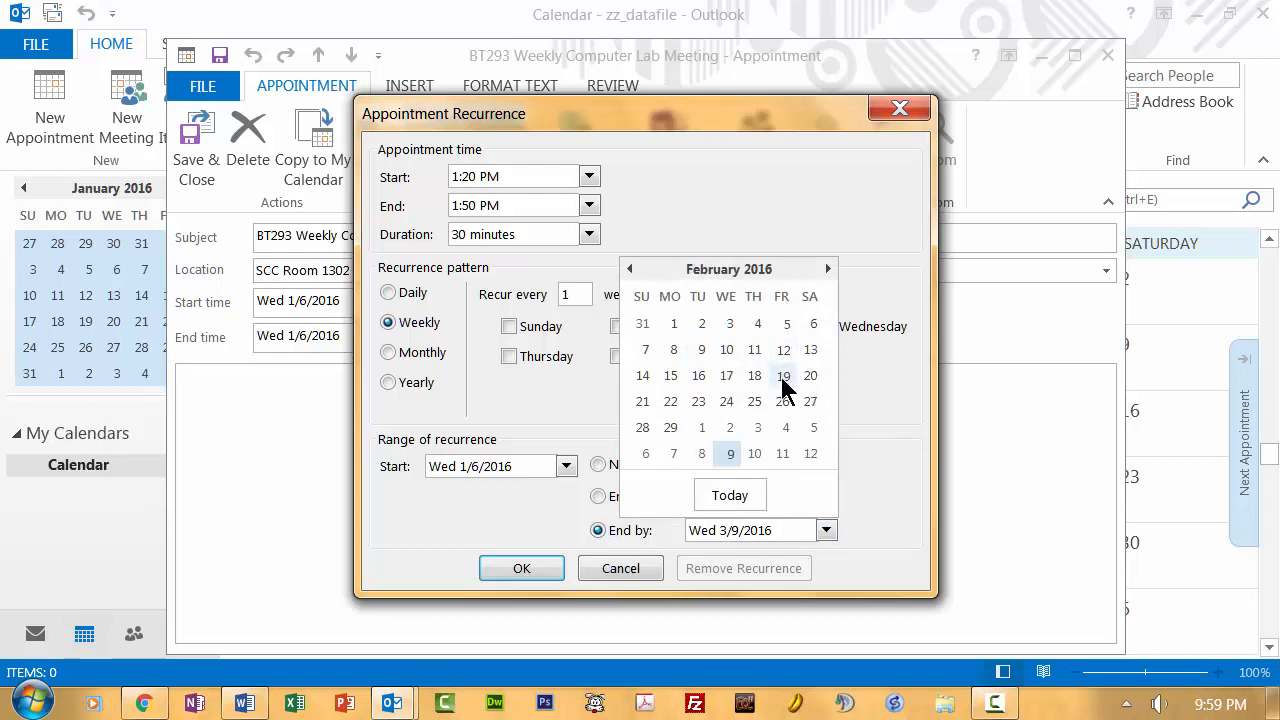
pyautogui.click(729, 371)
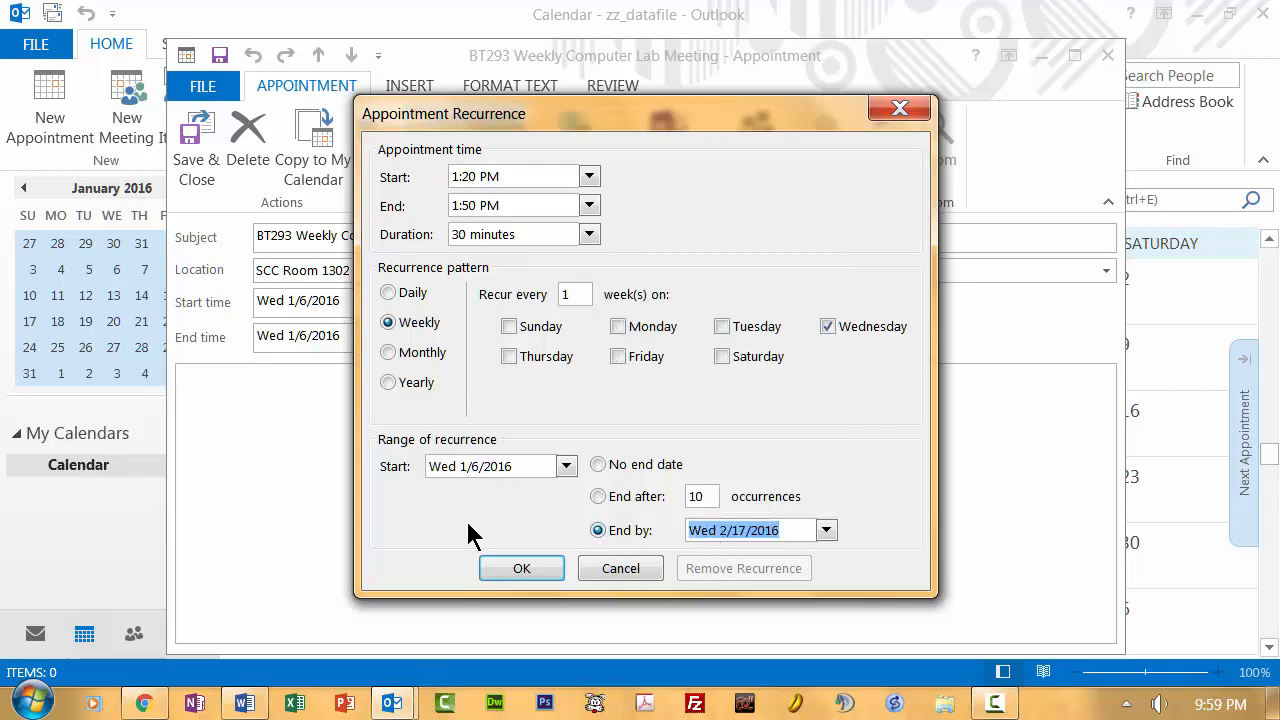
pyautogui.click(512, 566)
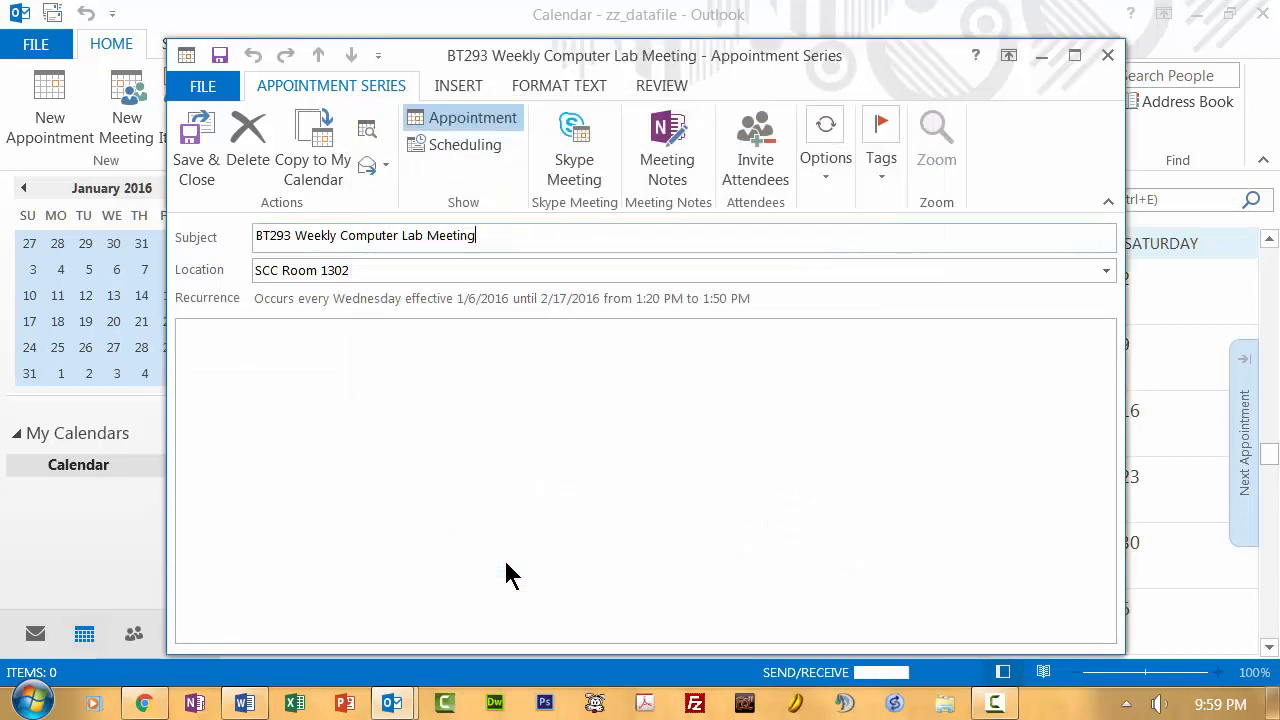
# - Mark the appointment series as High Importance
pyautogui.click(882, 186)
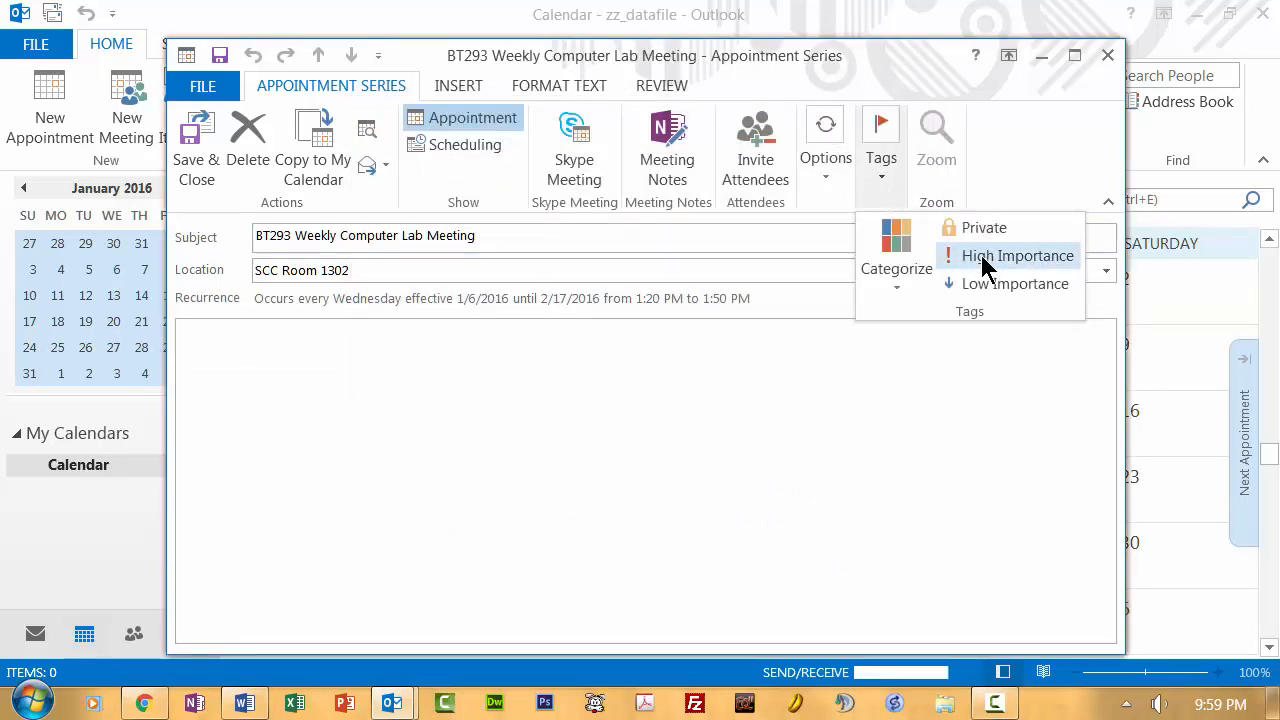
pyautogui.click(985, 258)
pyautogui.click(882, 182)
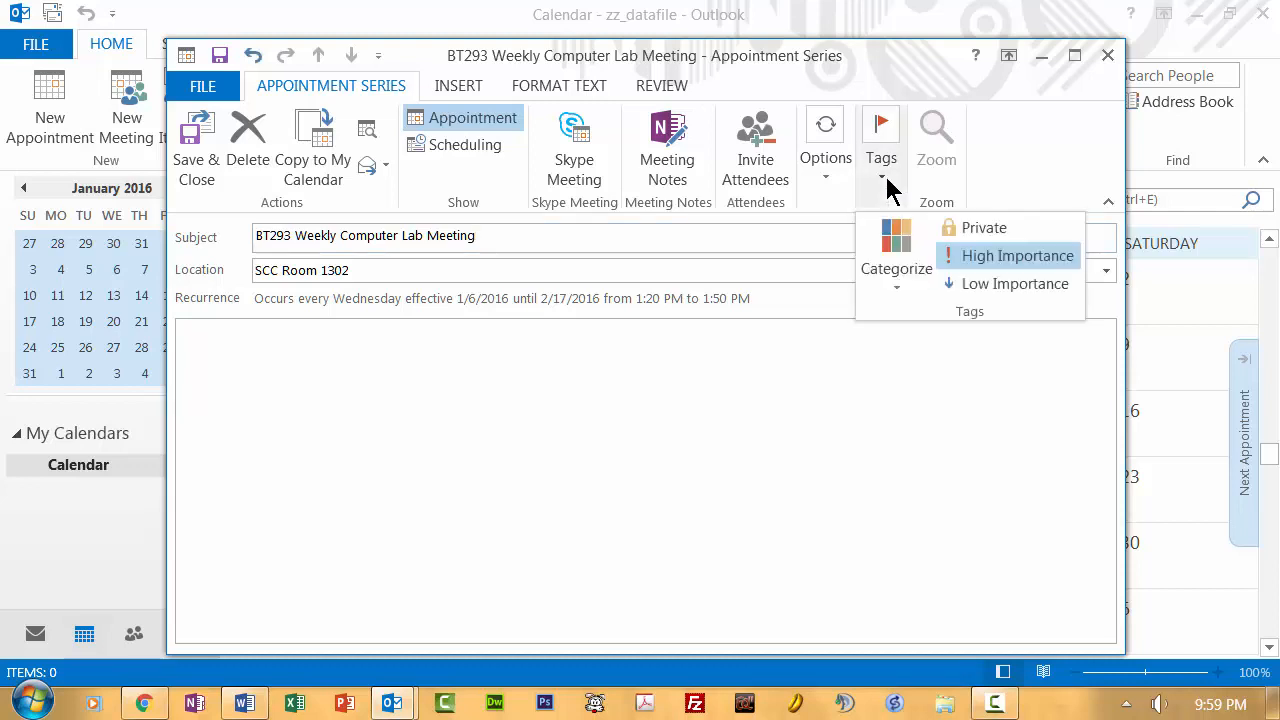
# - Rename Red Category to 'Students!' and assign it to the series
pyautogui.click(886, 258)
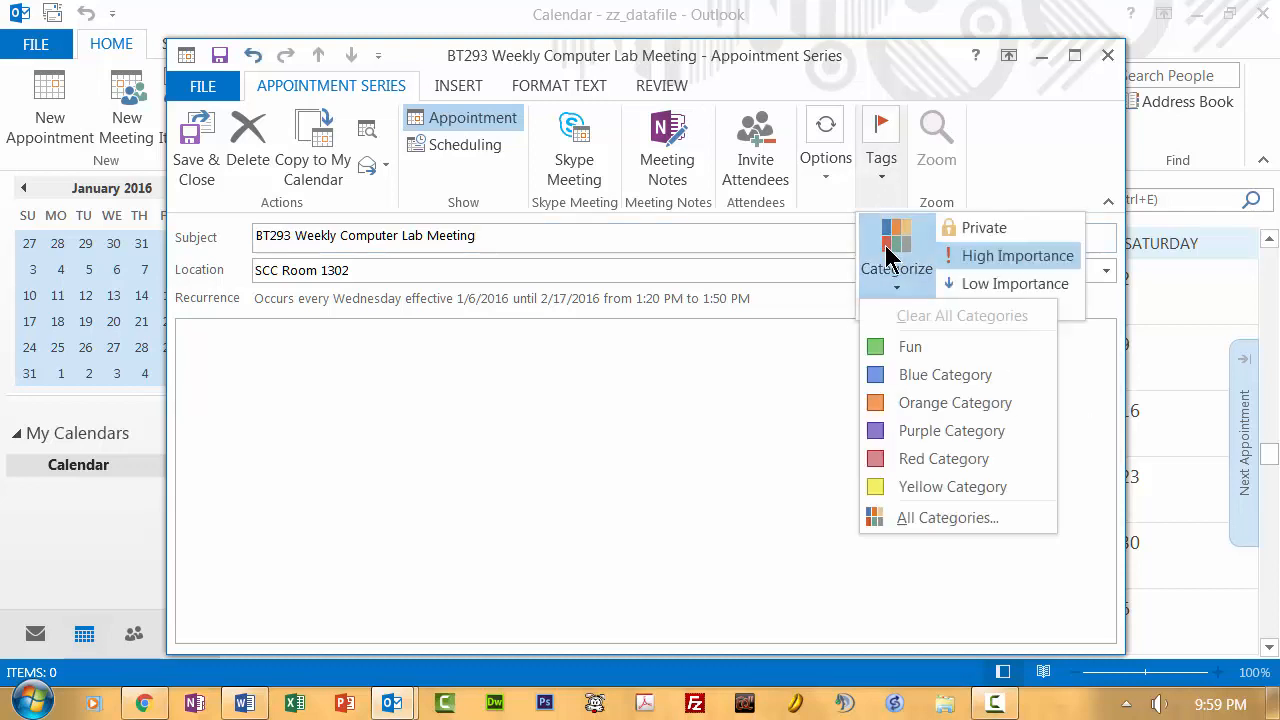
pyautogui.click(893, 519)
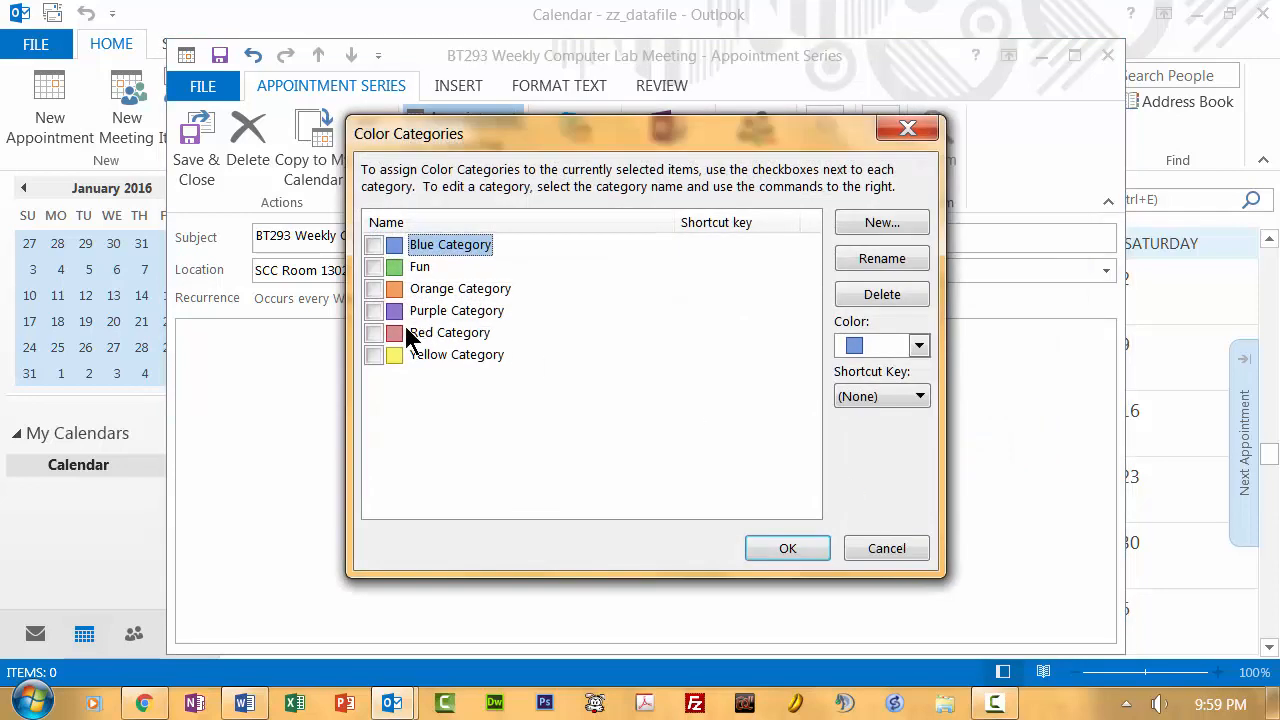
pyautogui.click(380, 333)
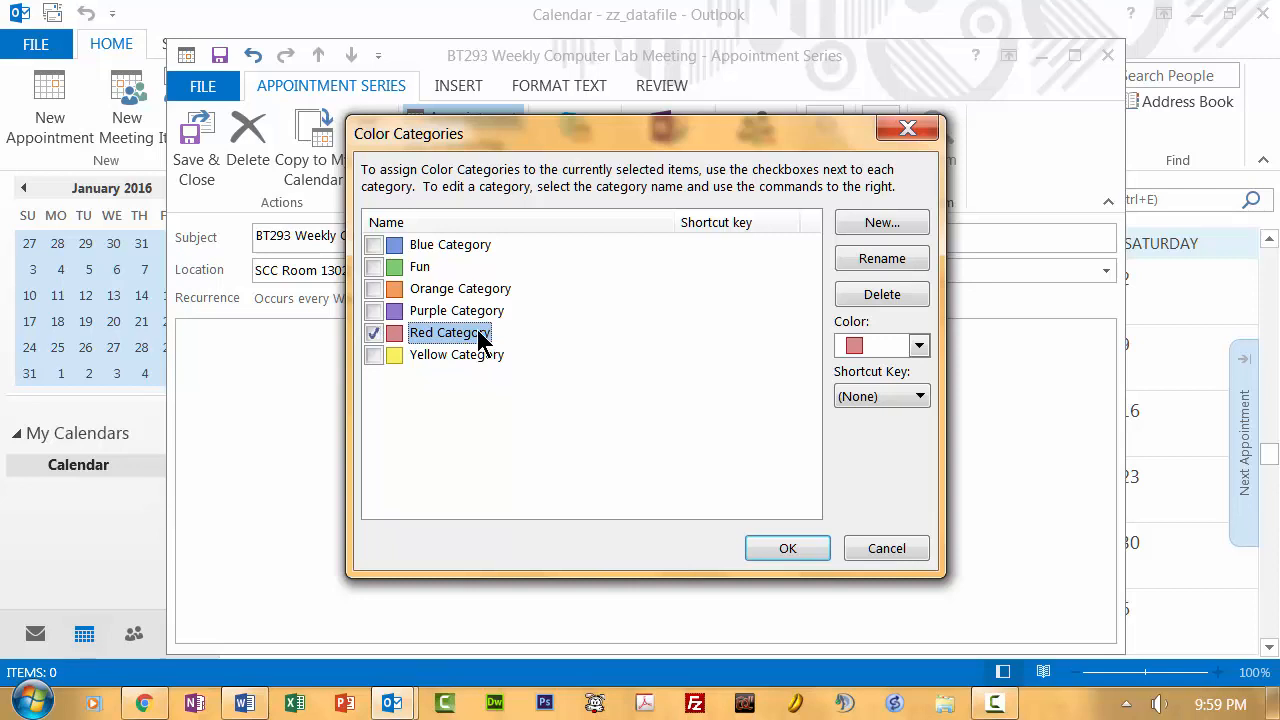
pyautogui.click(882, 259)
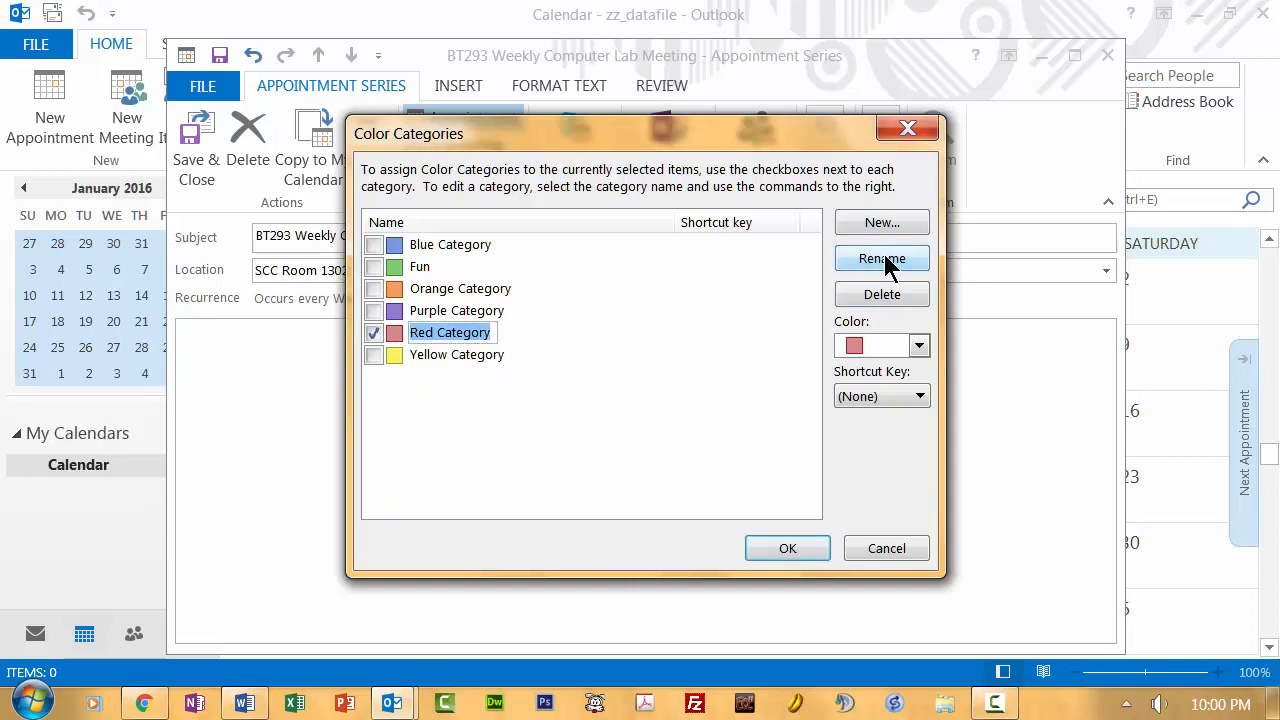
pyautogui.write('Stuen')
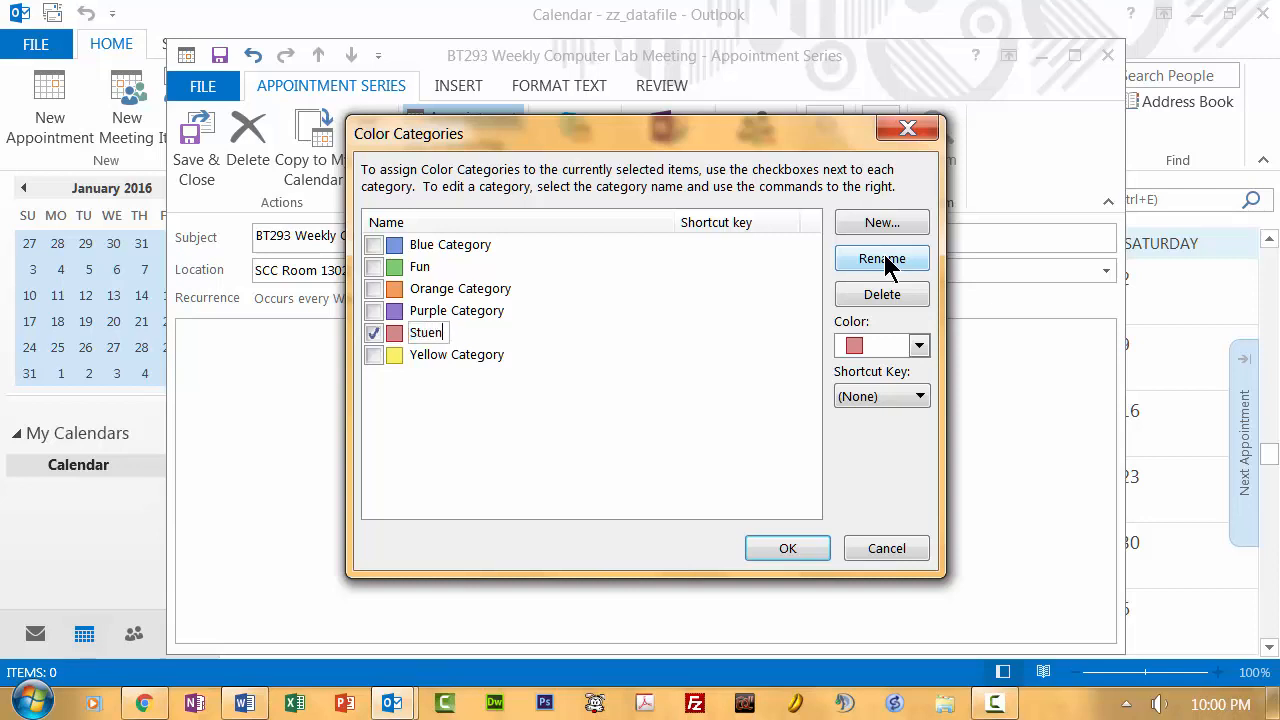
pyautogui.write('ts!')
pyautogui.click(427, 332)
pyautogui.write('d')
pyautogui.click(788, 549)
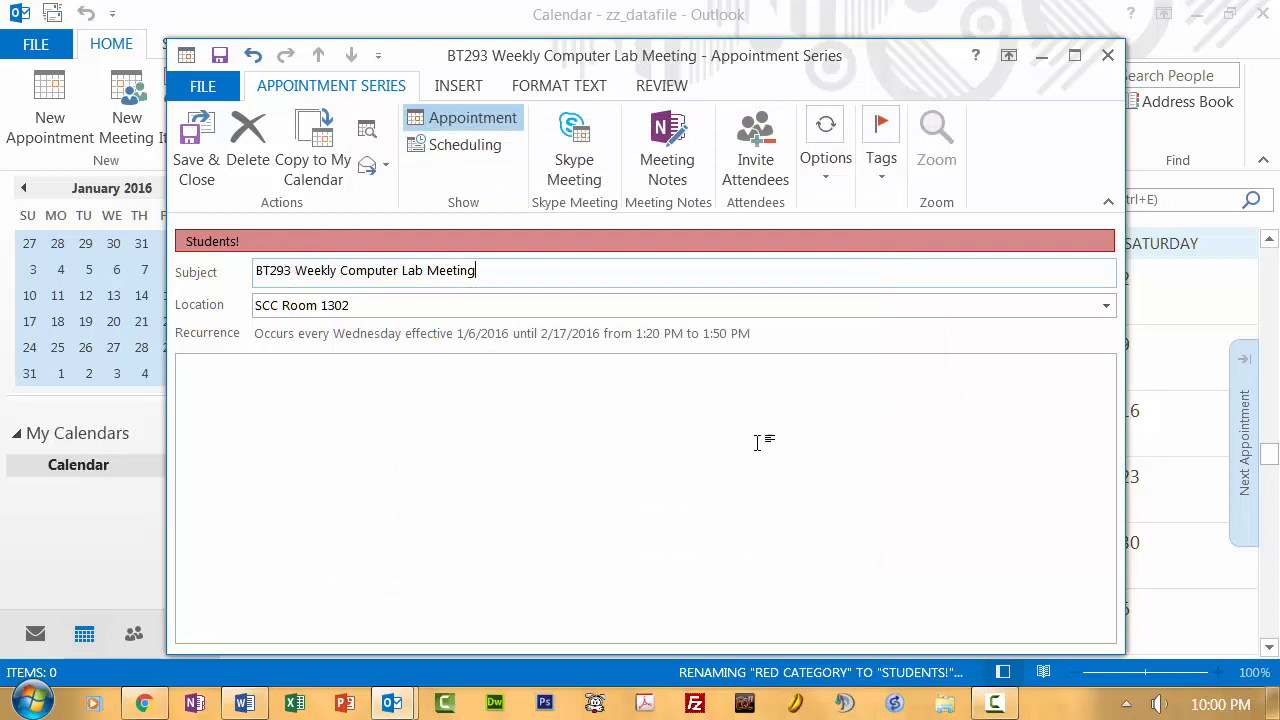
# - Save and close the series, then view February and return to January 2016
pyautogui.click(195, 130)
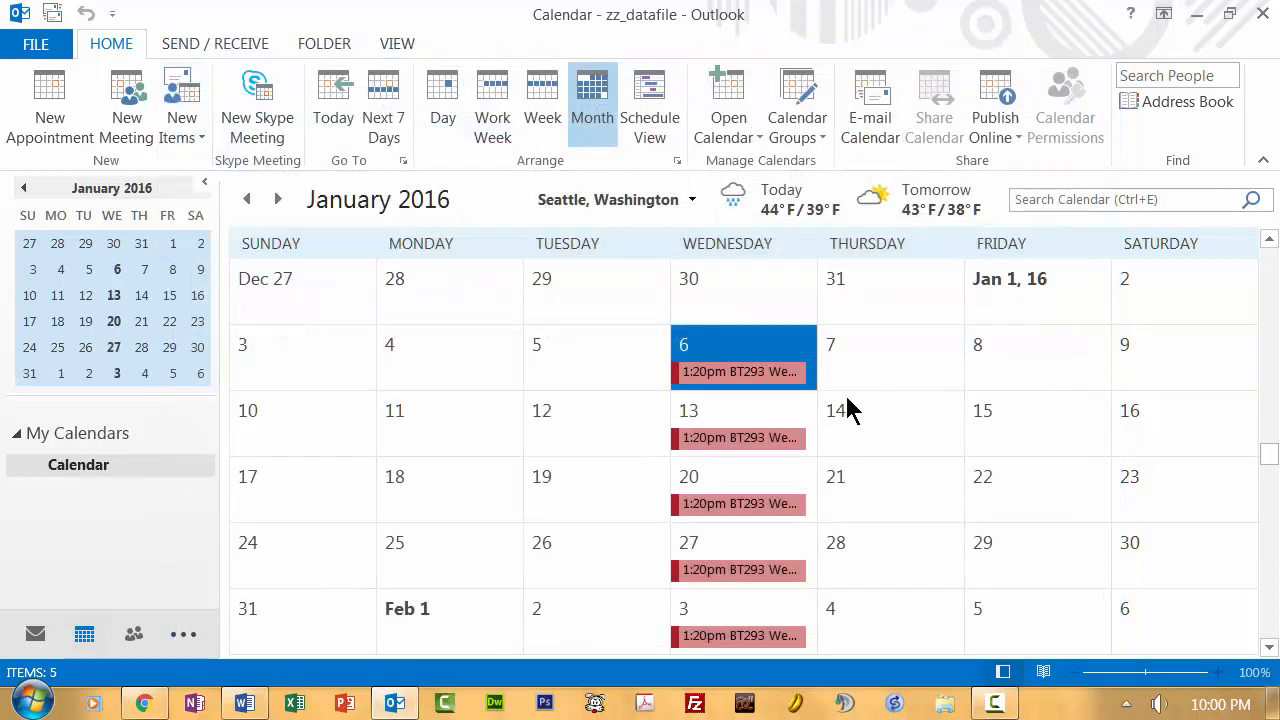
pyautogui.click(1036, 360)
pyautogui.click(1036, 360)
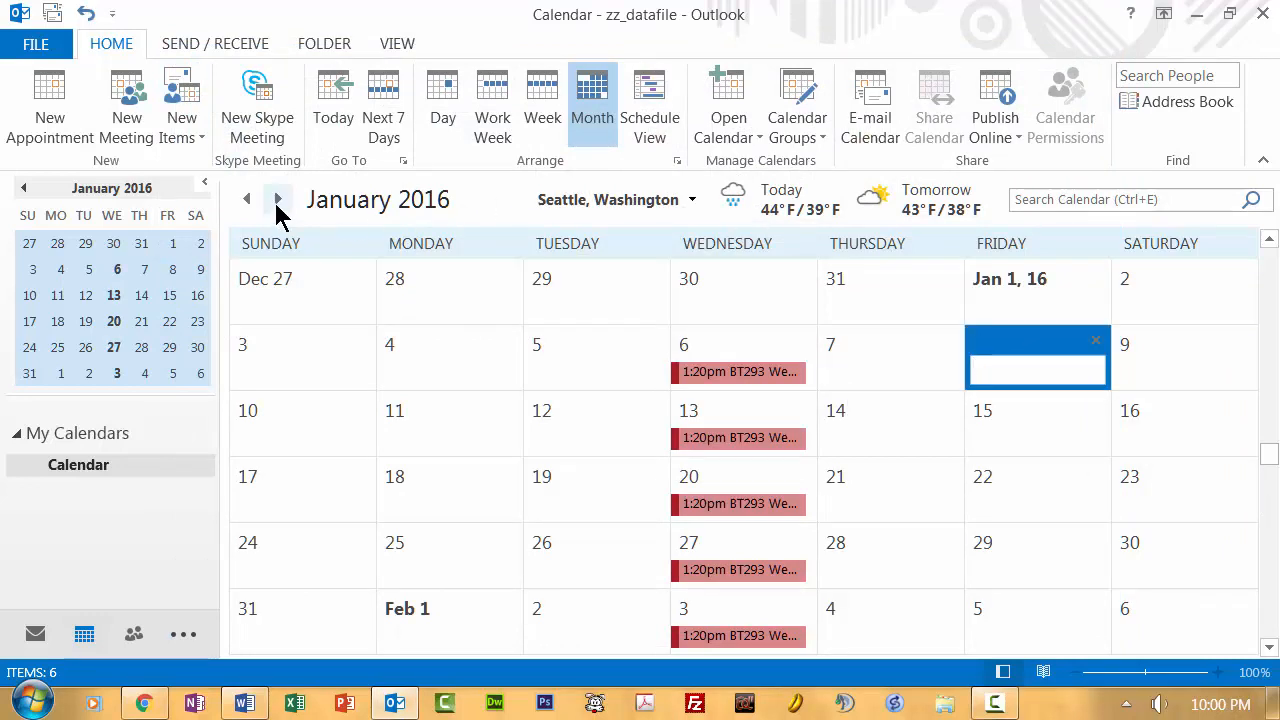
pyautogui.click(278, 200)
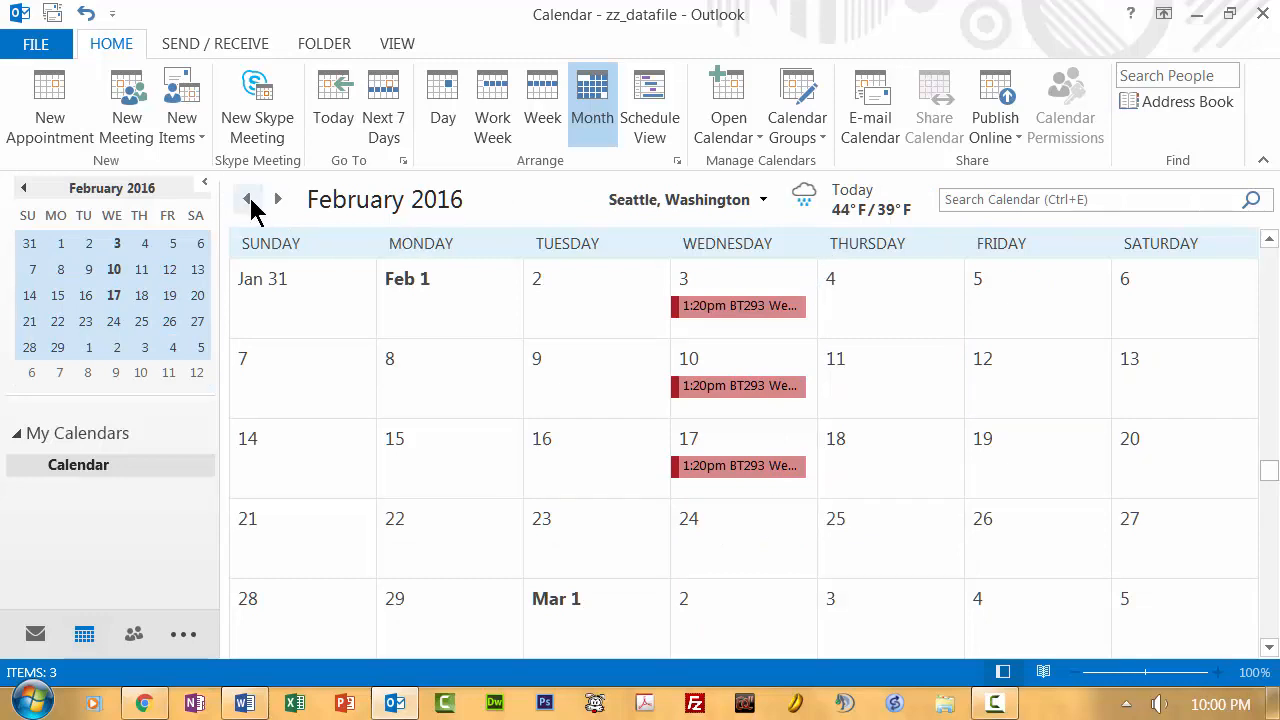
pyautogui.click(248, 200)
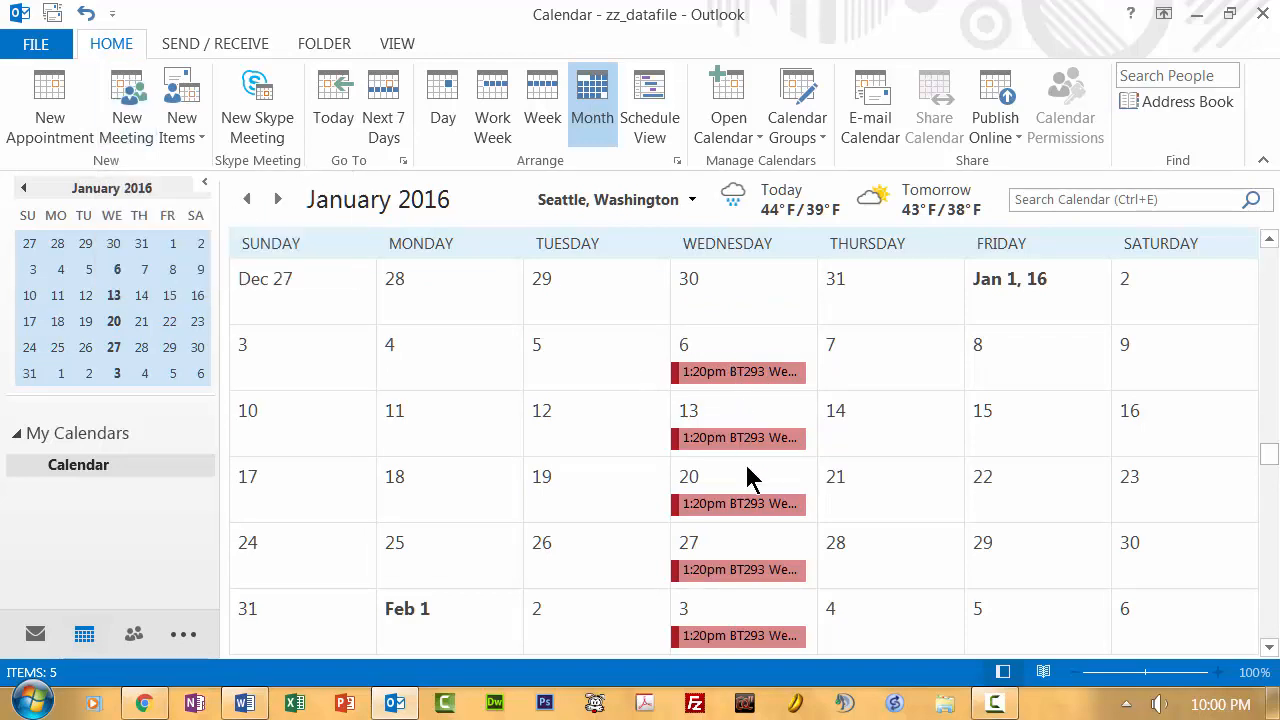
pyautogui.moveTo(722, 370)
# - Create a meeting request to the suggested invitee with subject 'Meeting about Outlook 2013 Class'
pyautogui.click(130, 92)
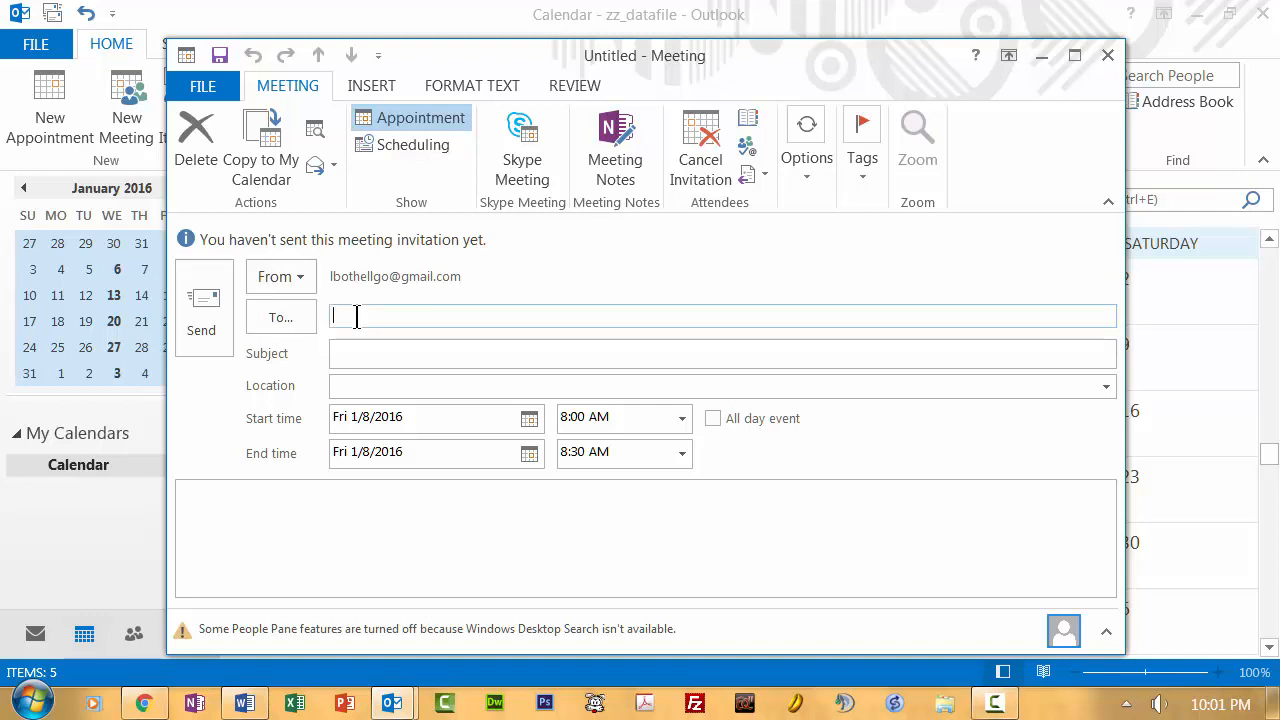
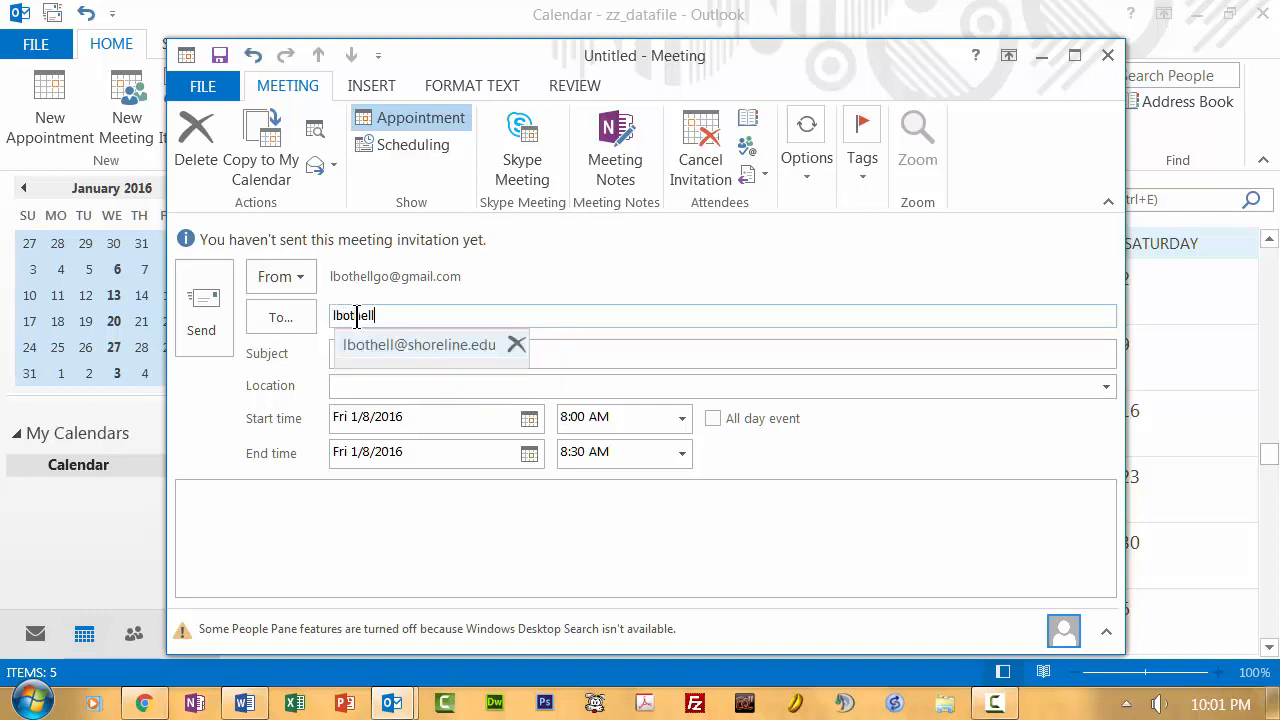
pyautogui.click(371, 343)
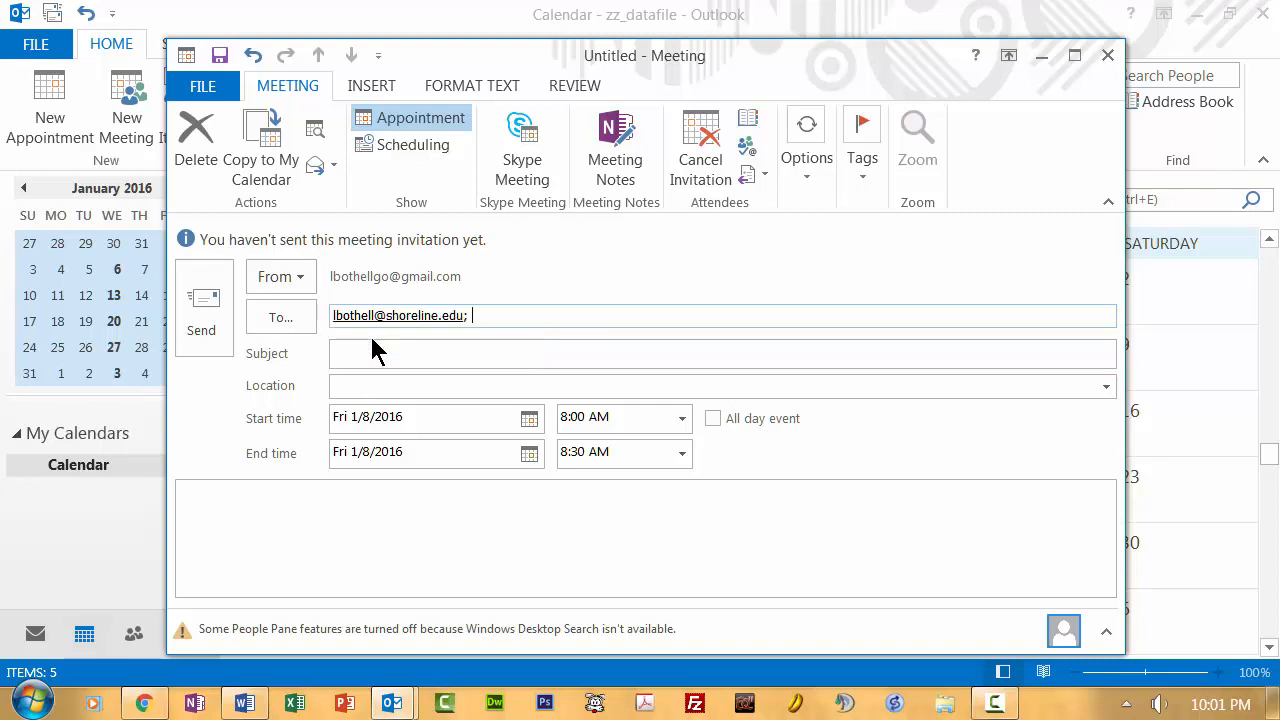
pyautogui.click(366, 355)
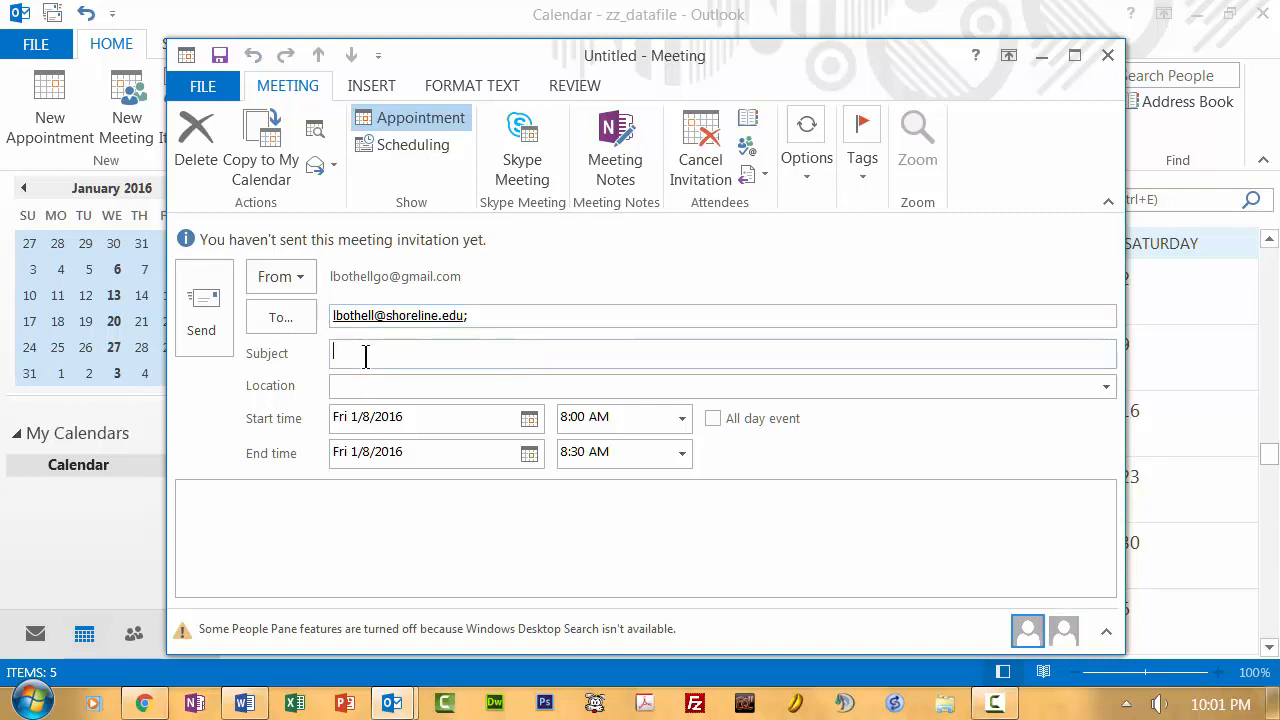
pyautogui.write('Meetin')
pyautogui.press('BackSpace')
pyautogui.press('BackSpace')
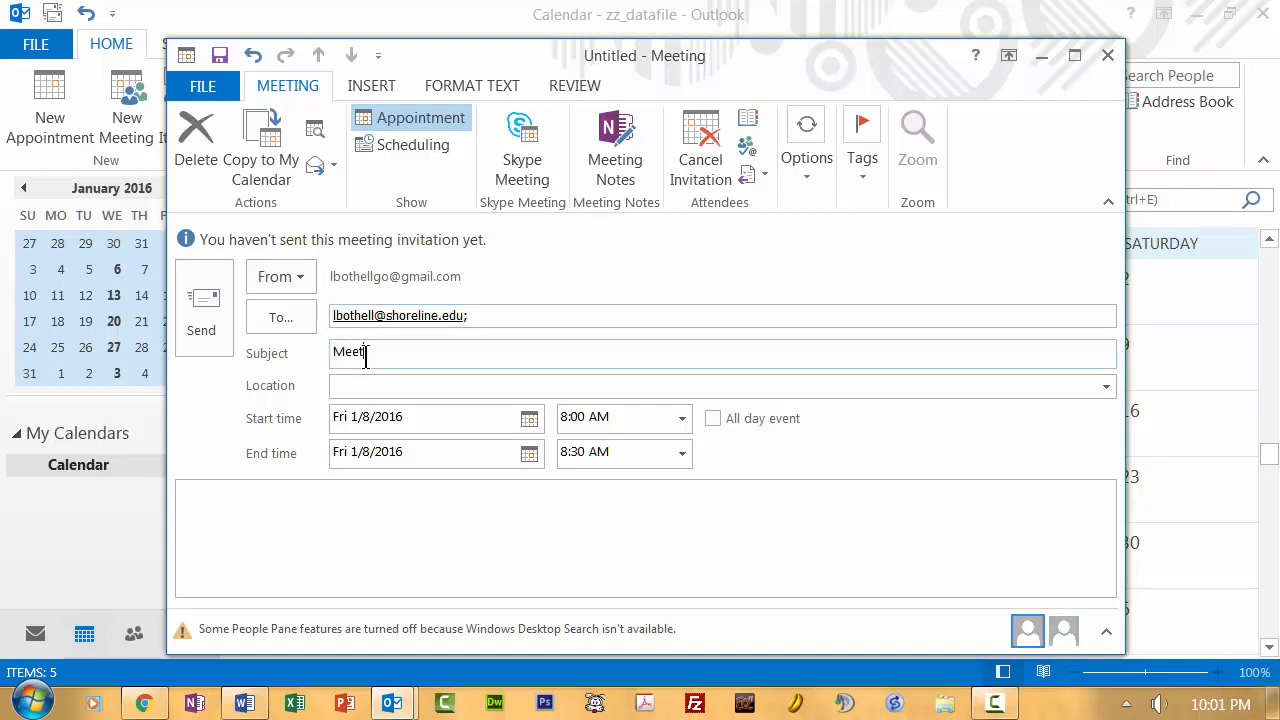
pyautogui.write('ing about Outlook 2013 Class')
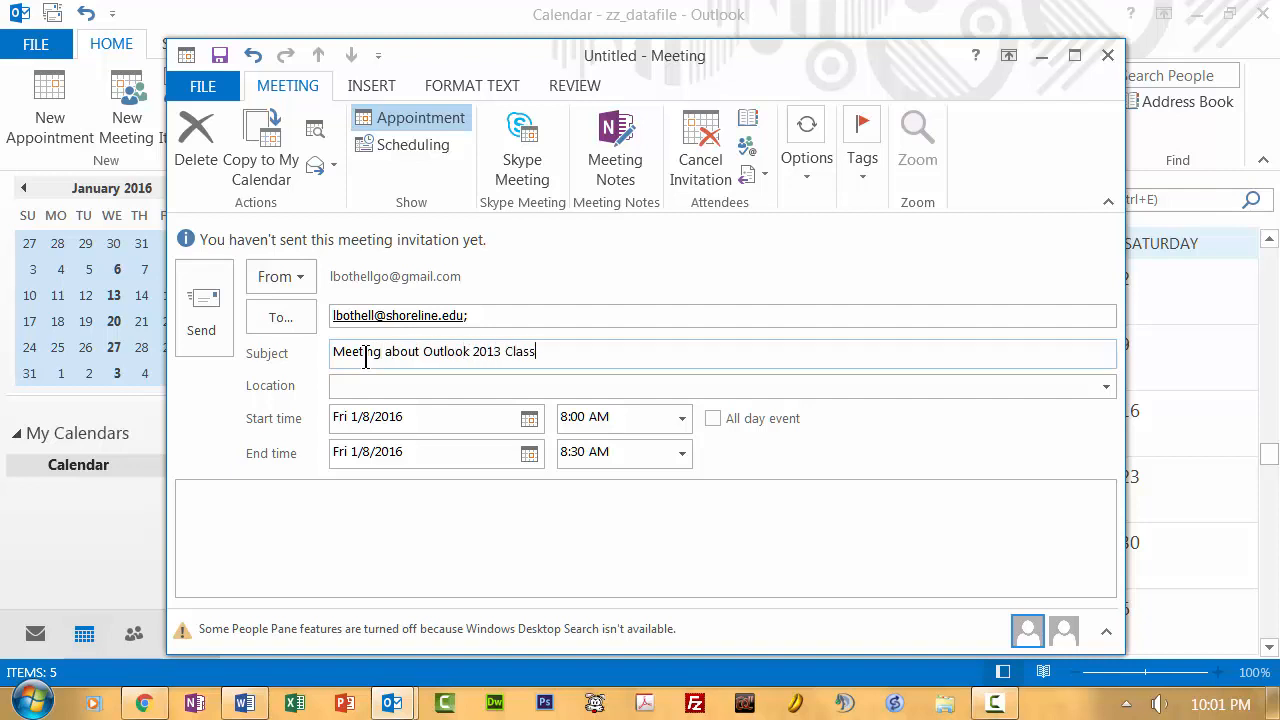
pyautogui.click(355, 386)
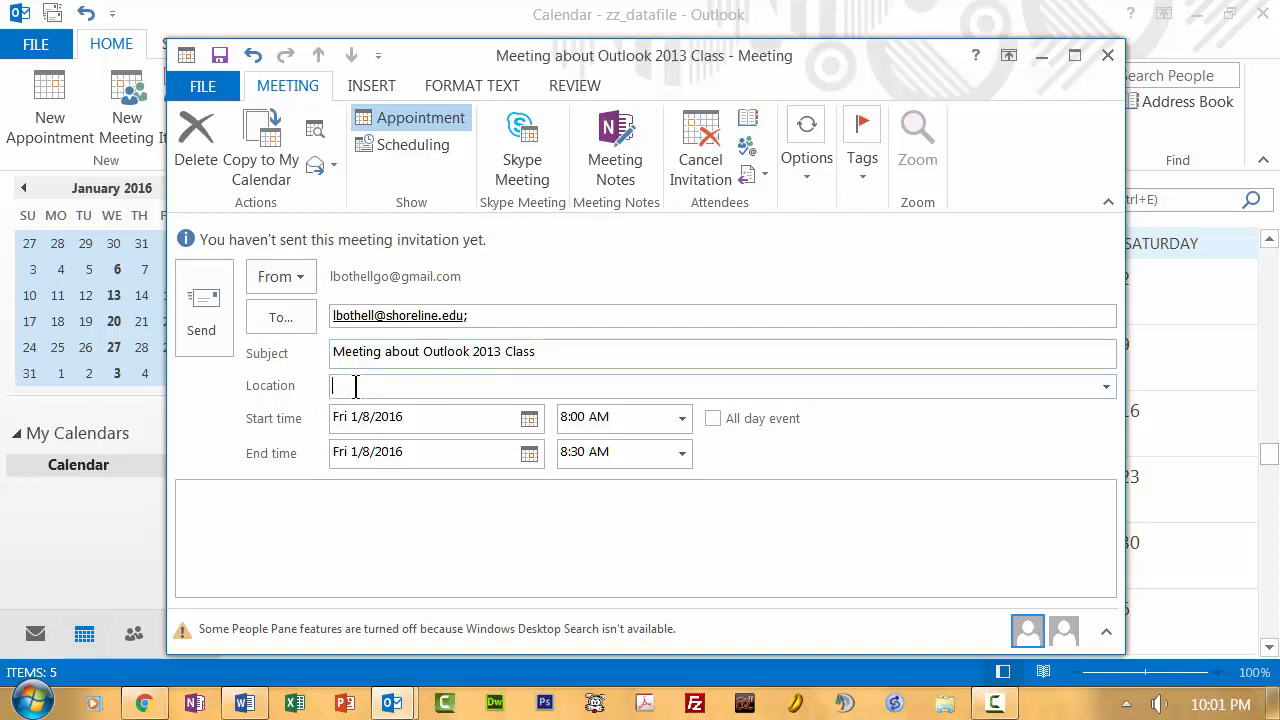
# - Set location 'Your Office' and time Thu 1/21/2016, 1:30 PM to 1:45 PM
pyautogui.write('Your Office')
pyautogui.click(530, 419)
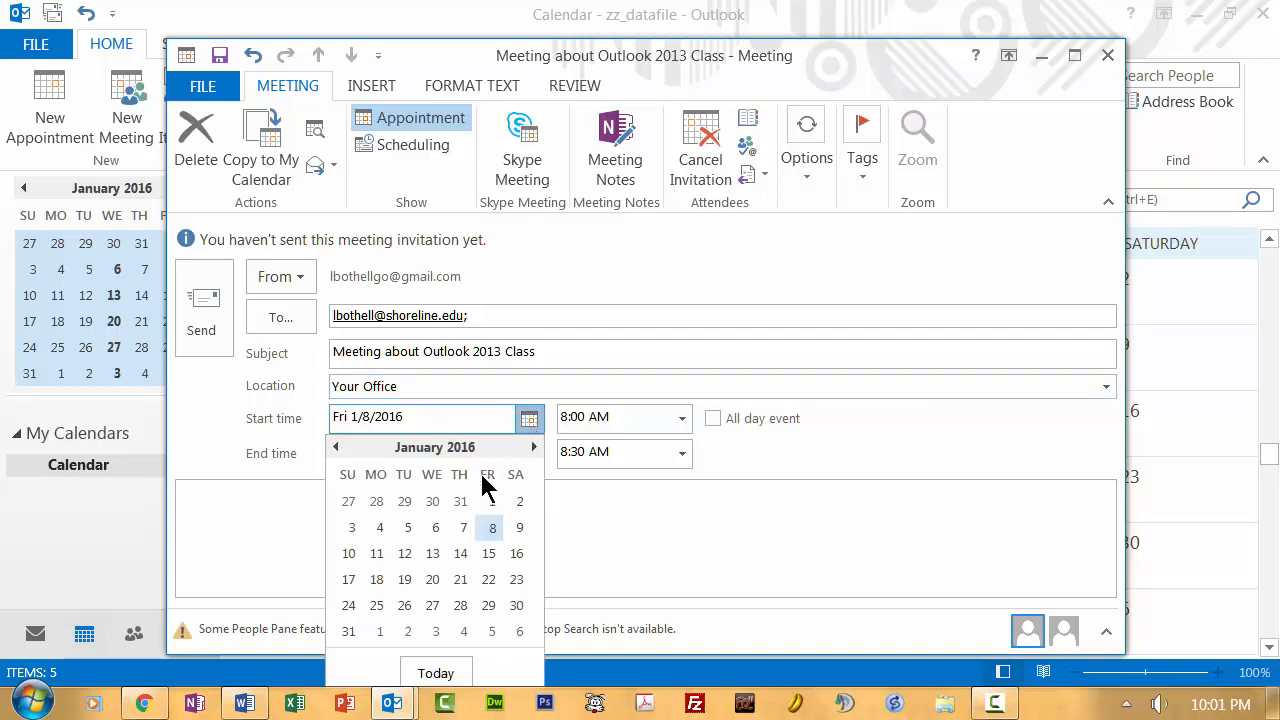
pyautogui.click(460, 579)
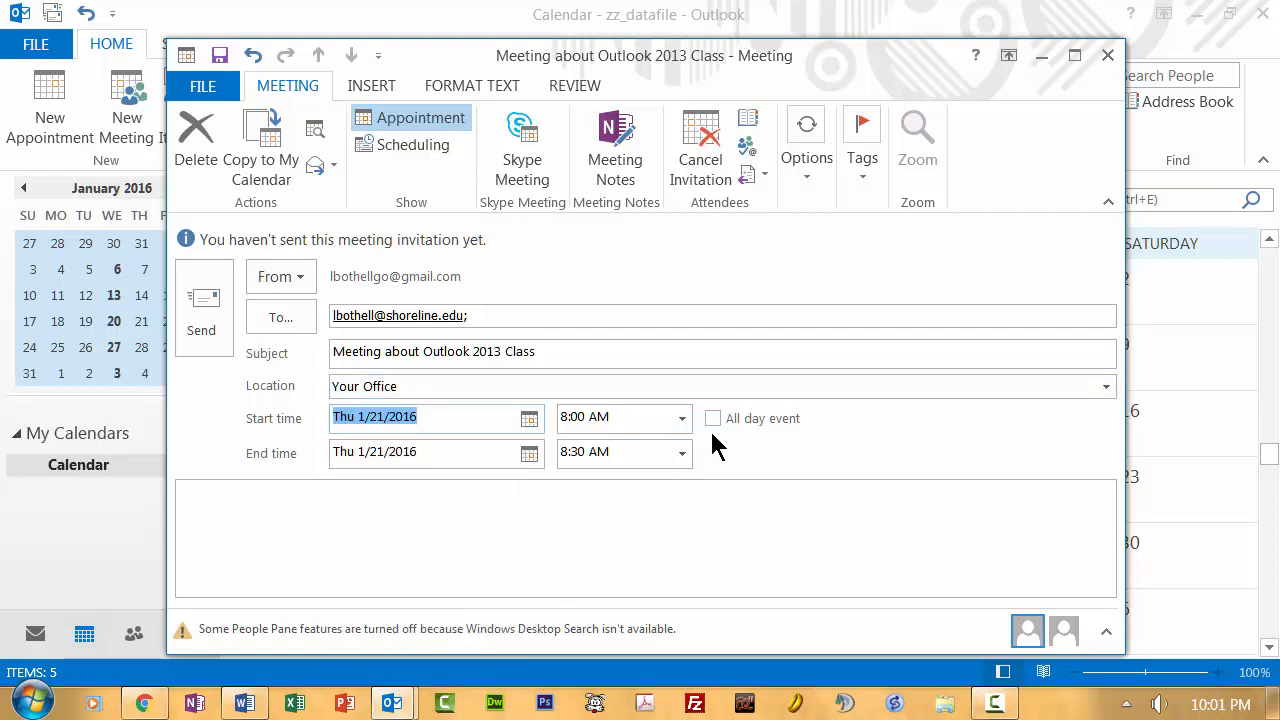
pyautogui.click(682, 419)
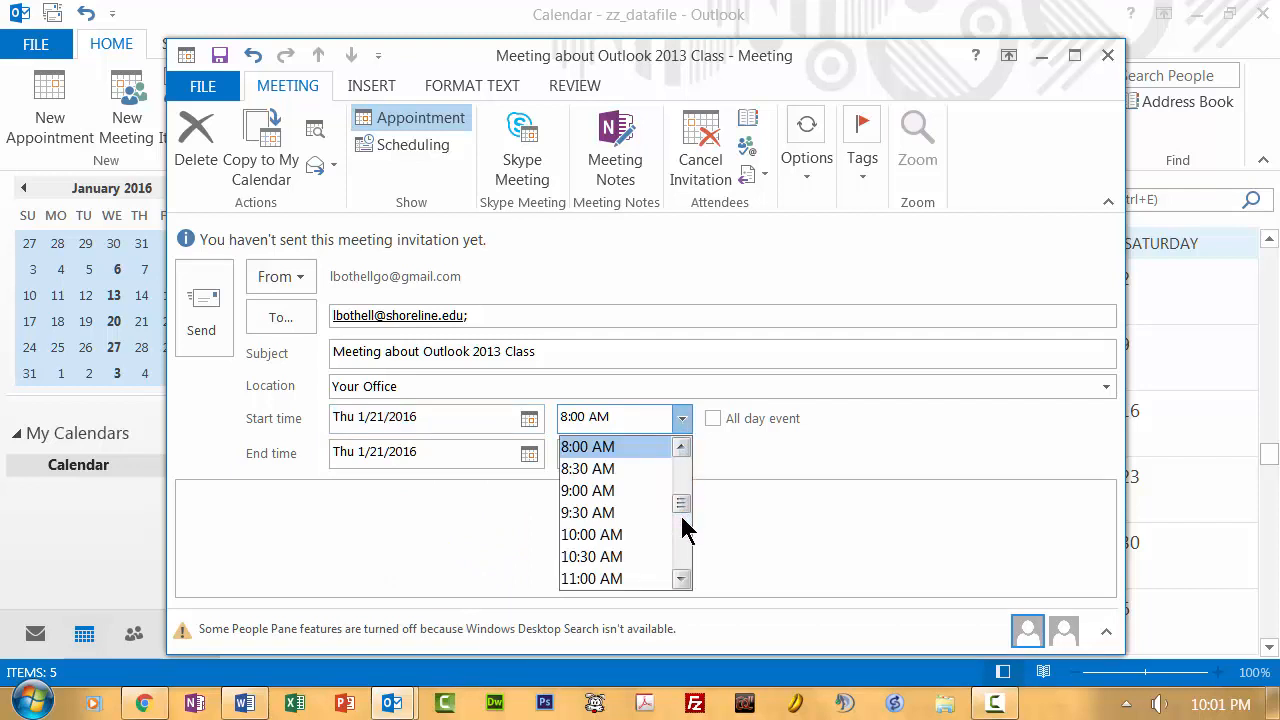
pyautogui.click(680, 563)
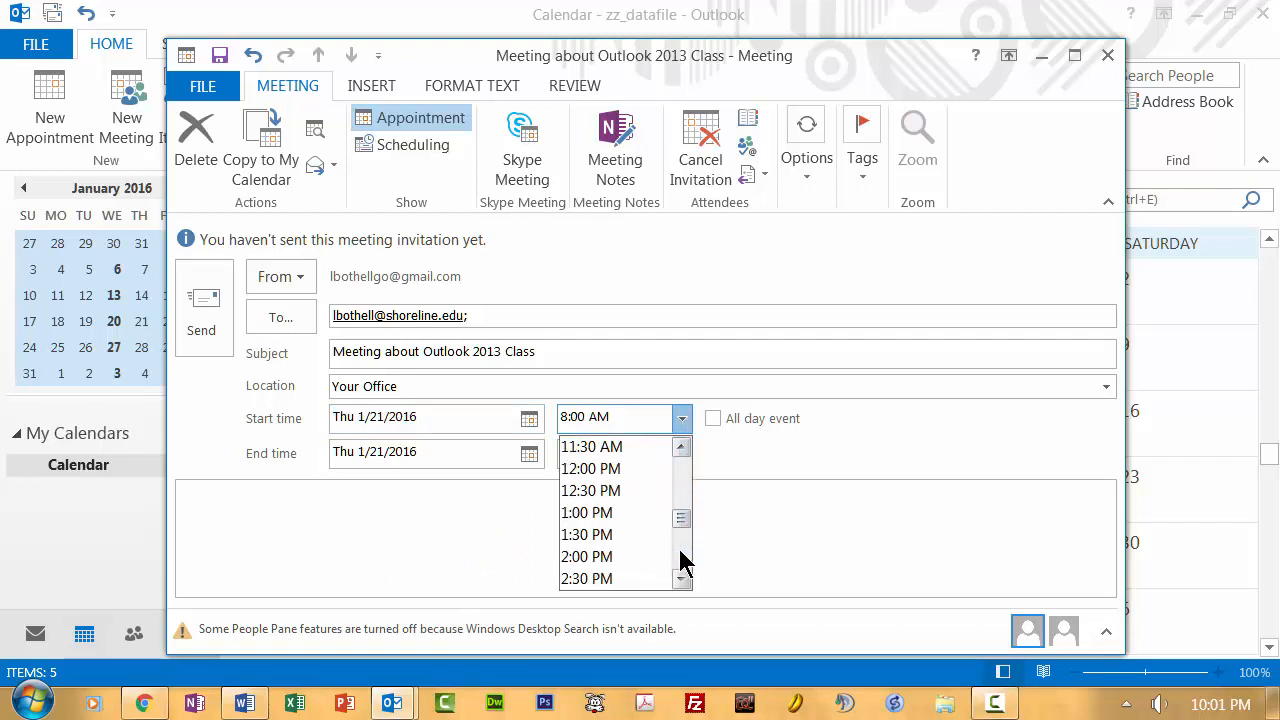
pyautogui.click(612, 535)
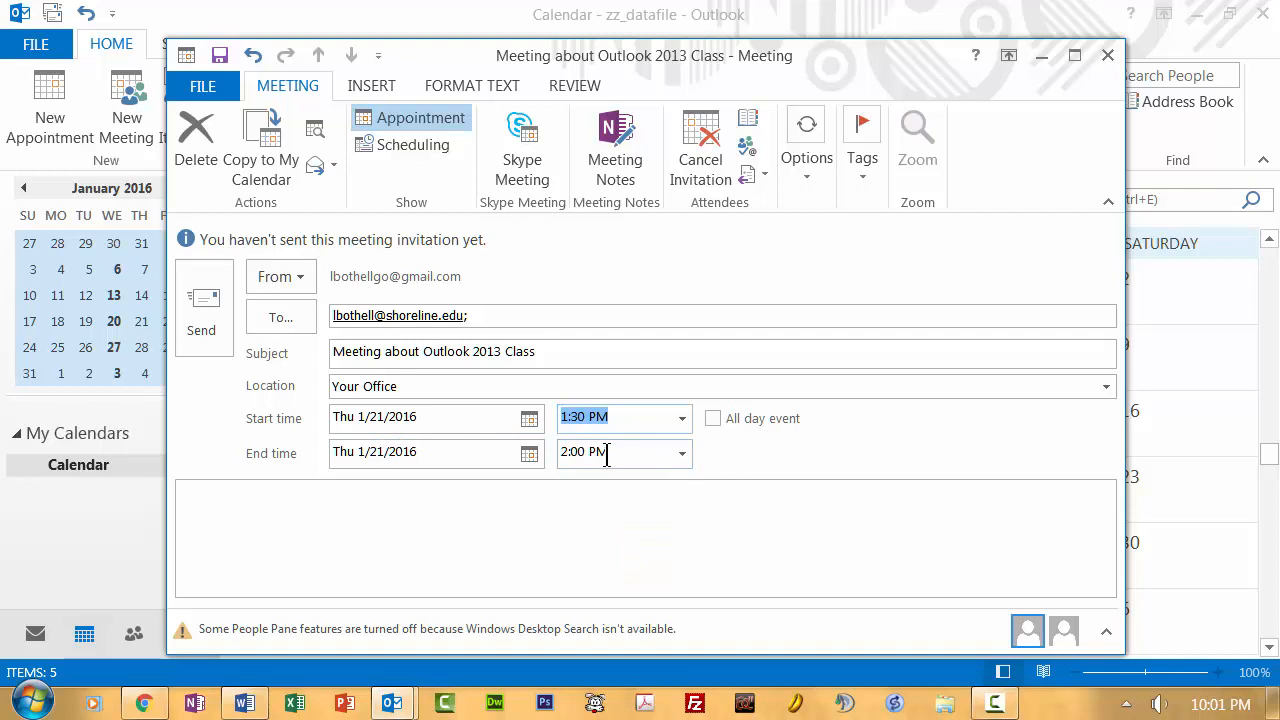
pyautogui.click(682, 454)
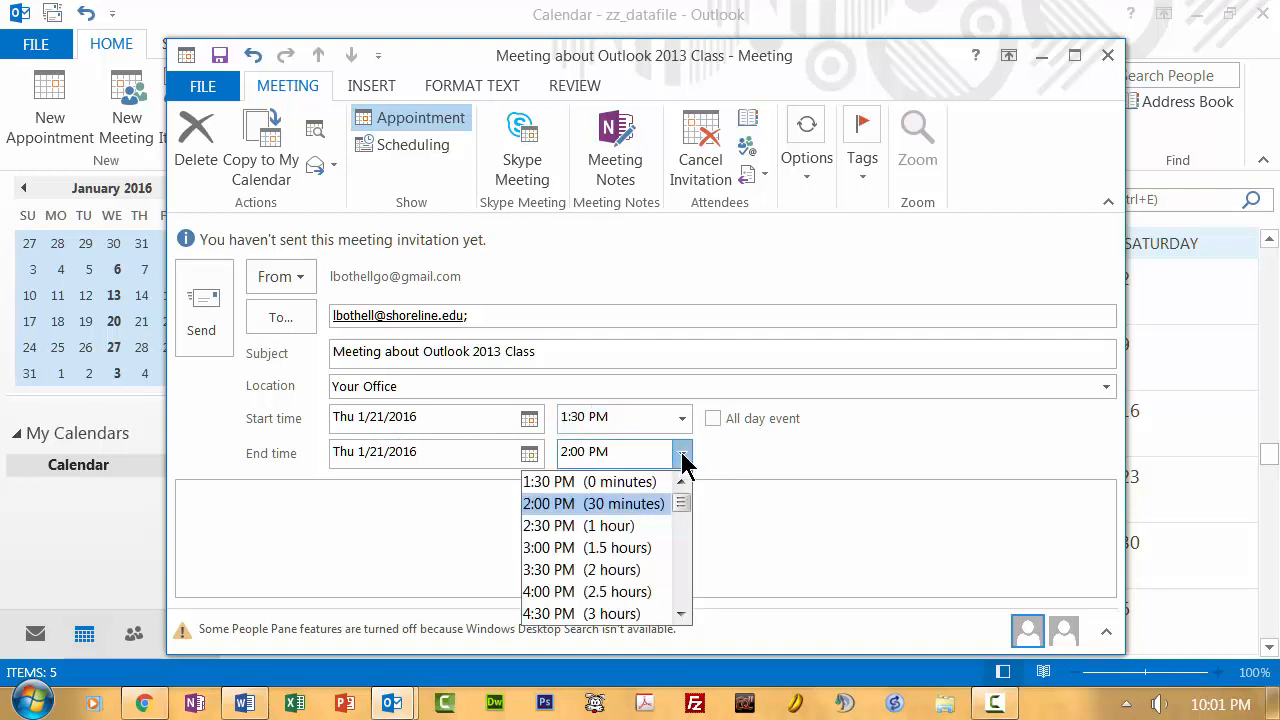
pyautogui.click(576, 452)
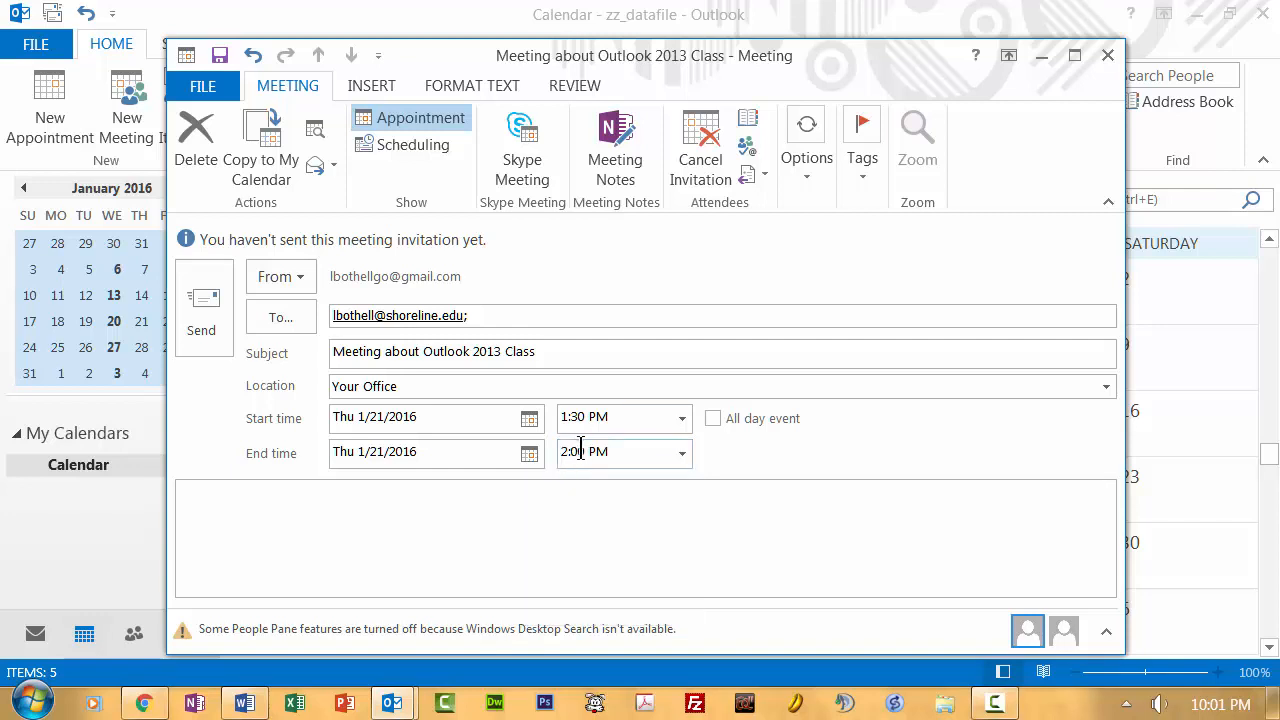
pyautogui.moveTo(580, 451); pyautogui.dragTo(538, 452)
pyautogui.write('1:45')
# - Set the meeting reminder to 2 hours and flag it High Importance
pyautogui.click(811, 183)
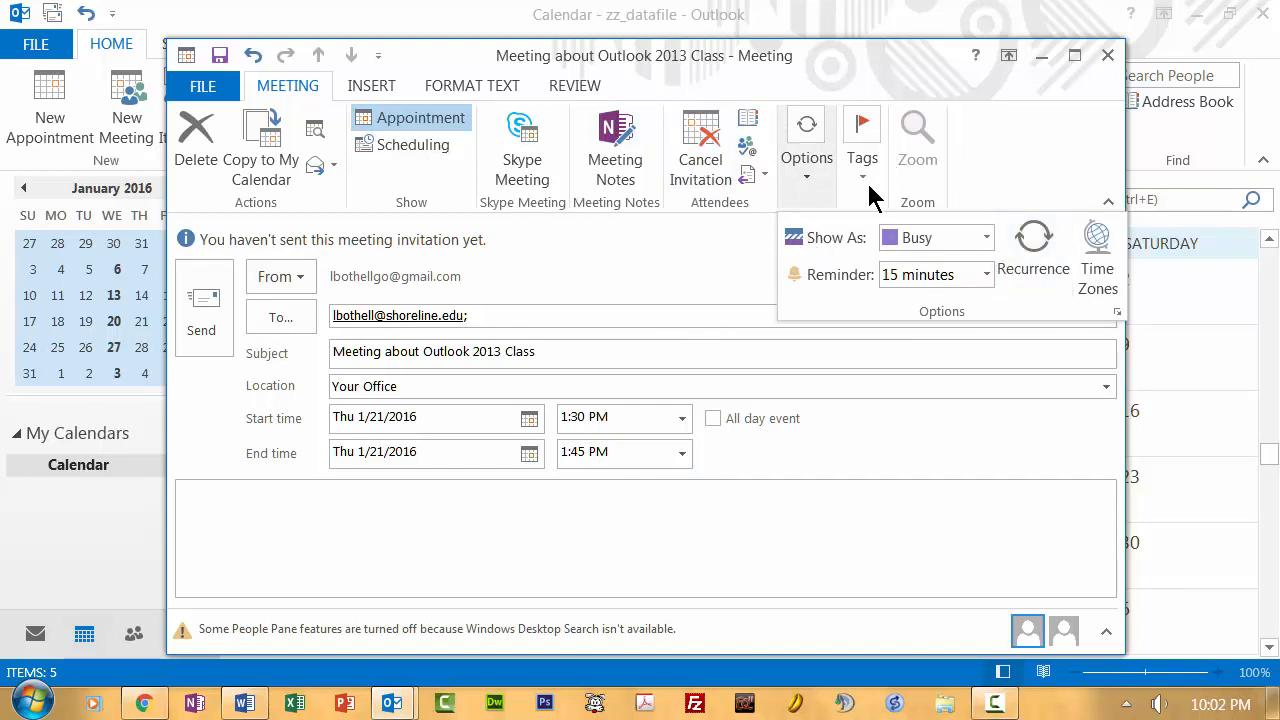
pyautogui.click(986, 275)
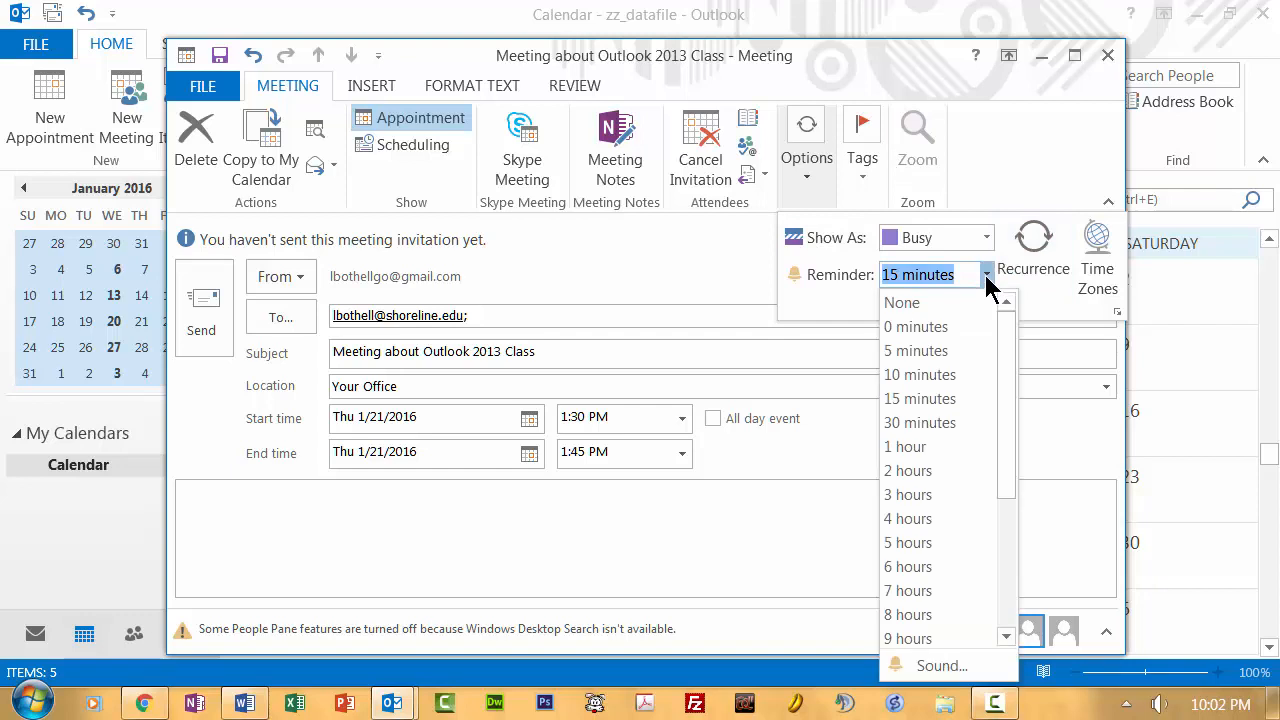
pyautogui.click(897, 471)
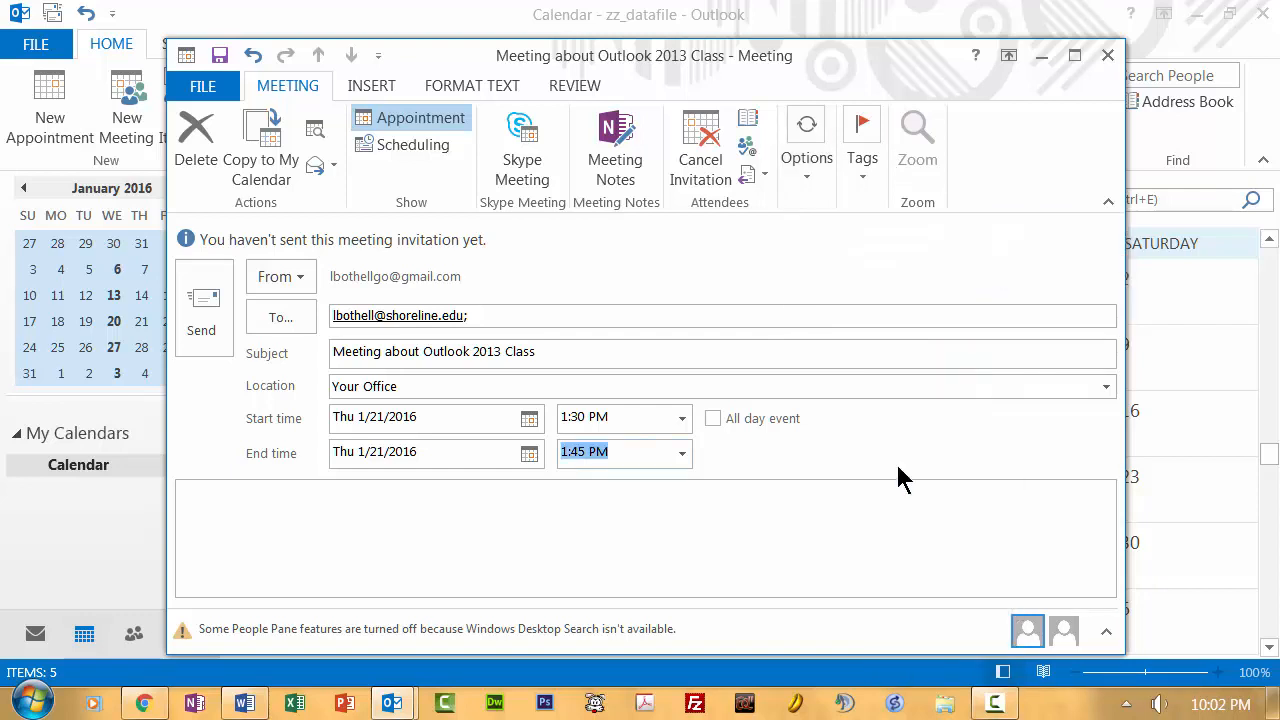
pyautogui.click(862, 165)
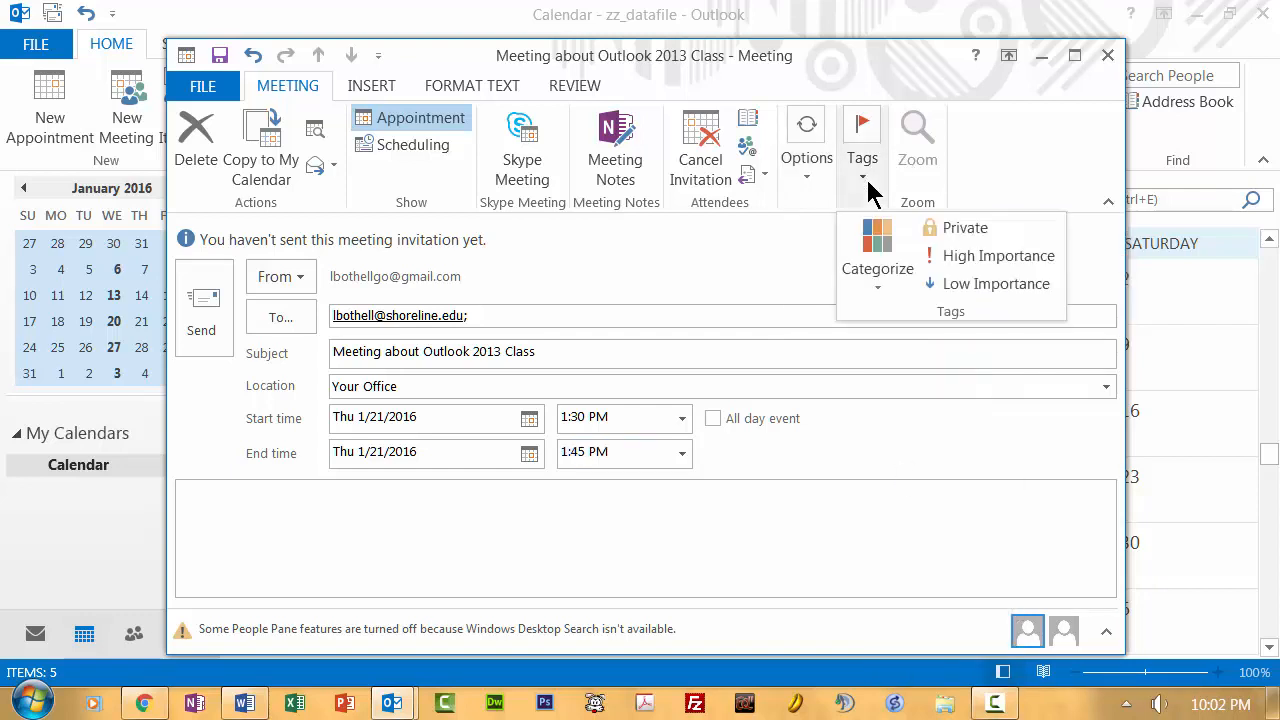
pyautogui.click(945, 256)
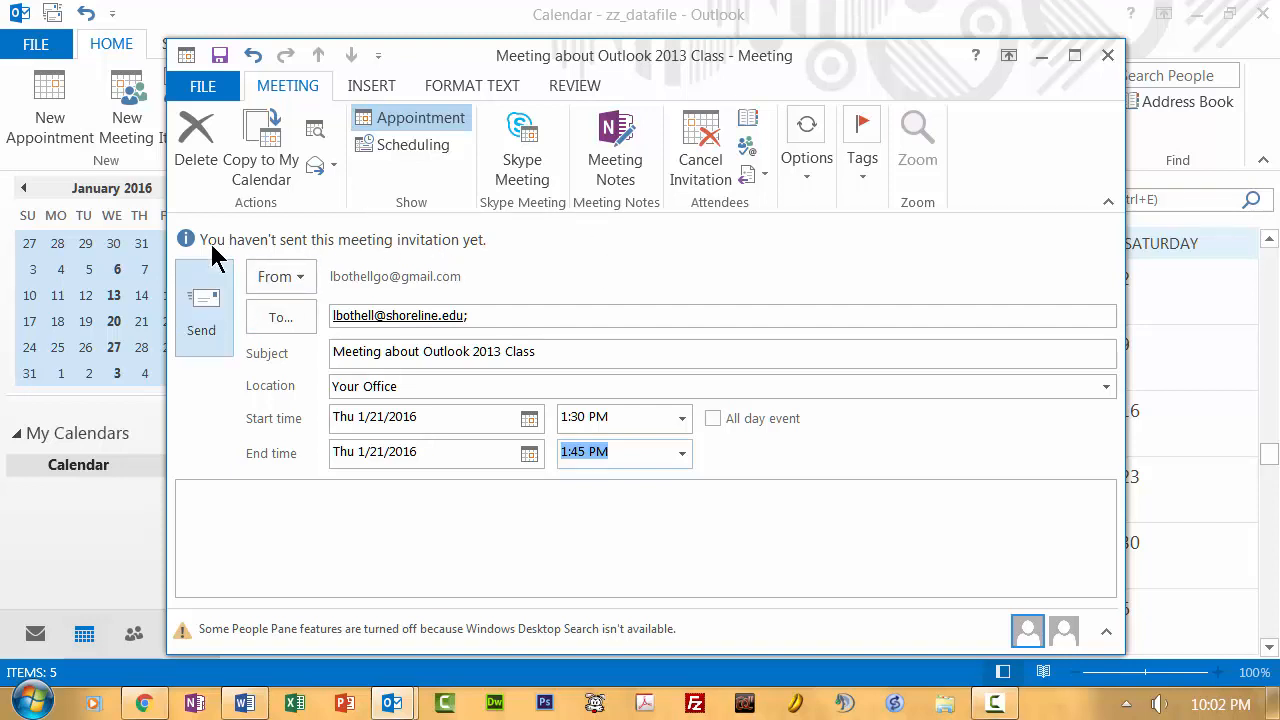
# - Send the invitation and check the 1:30pm meeting on Thursday January 21
pyautogui.click(203, 303)
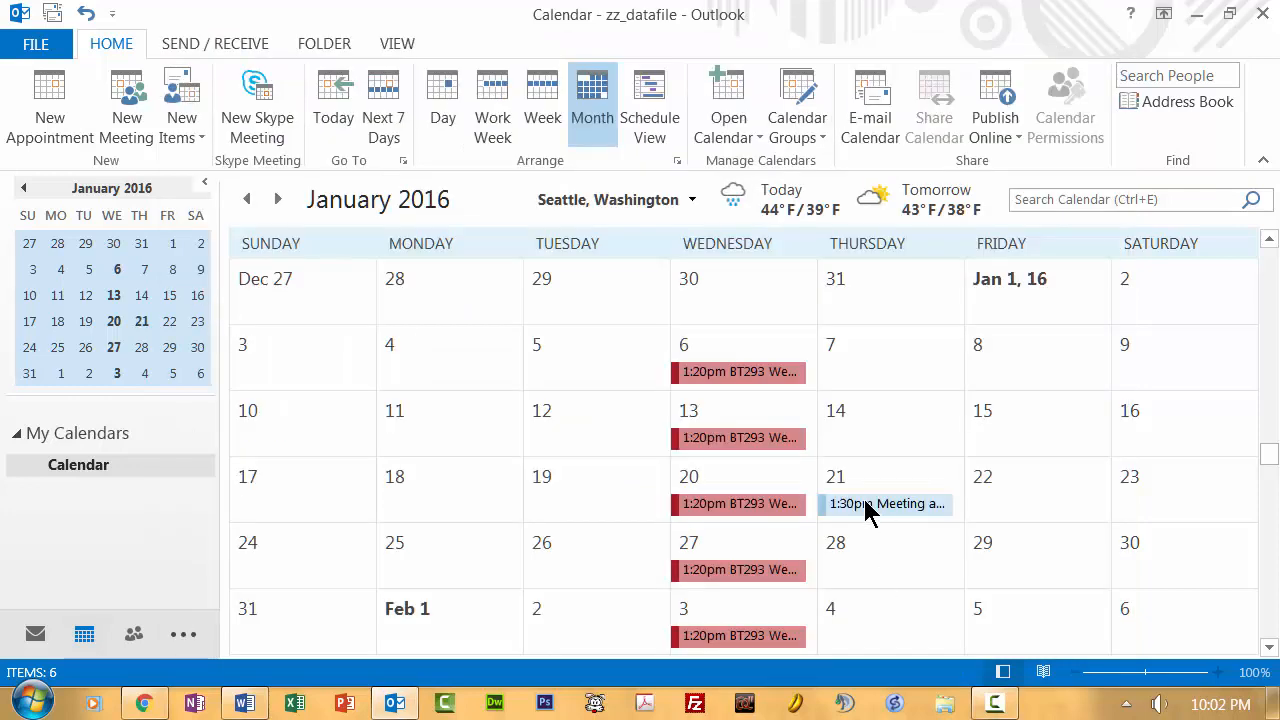
pyautogui.moveTo(866, 510)
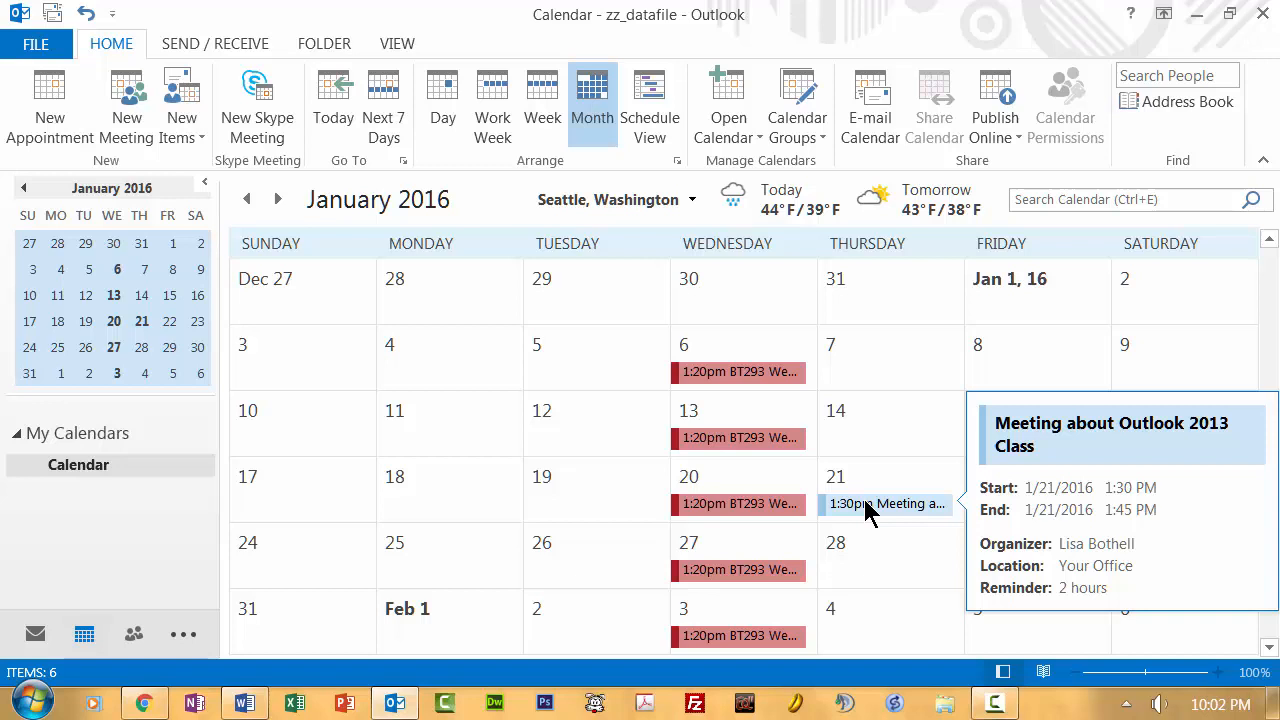